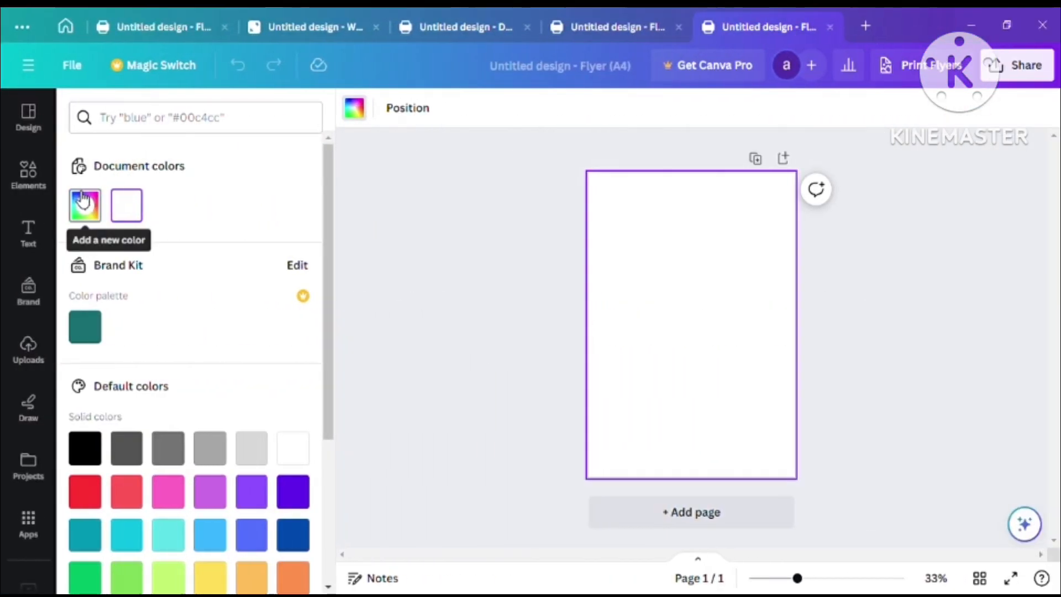
- Fill the page background with a solid light mint green, #D7F8E6, as a new document color
left_click(83, 202)
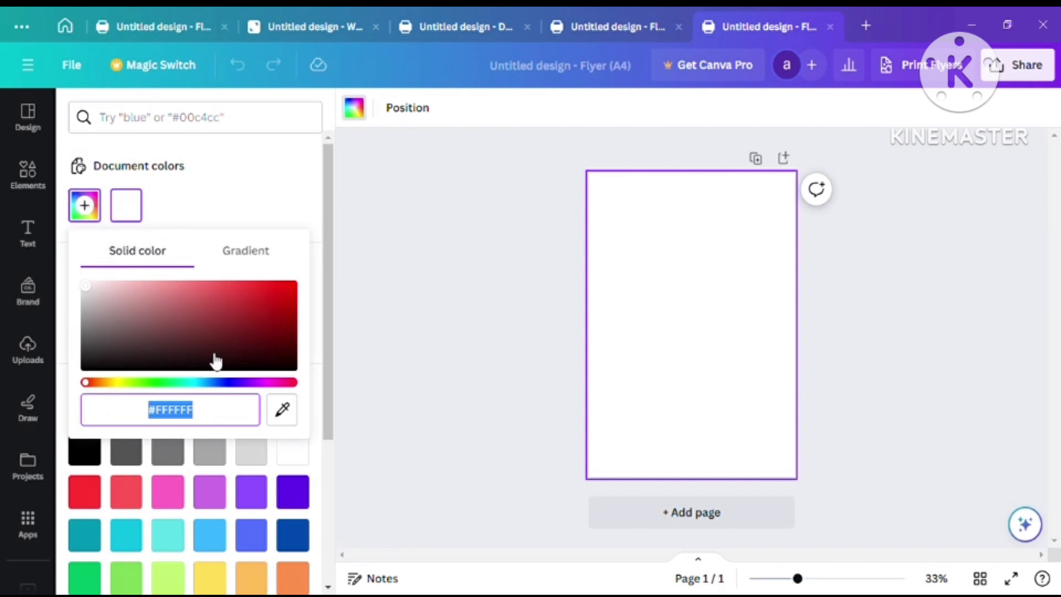
left_click(223, 382)
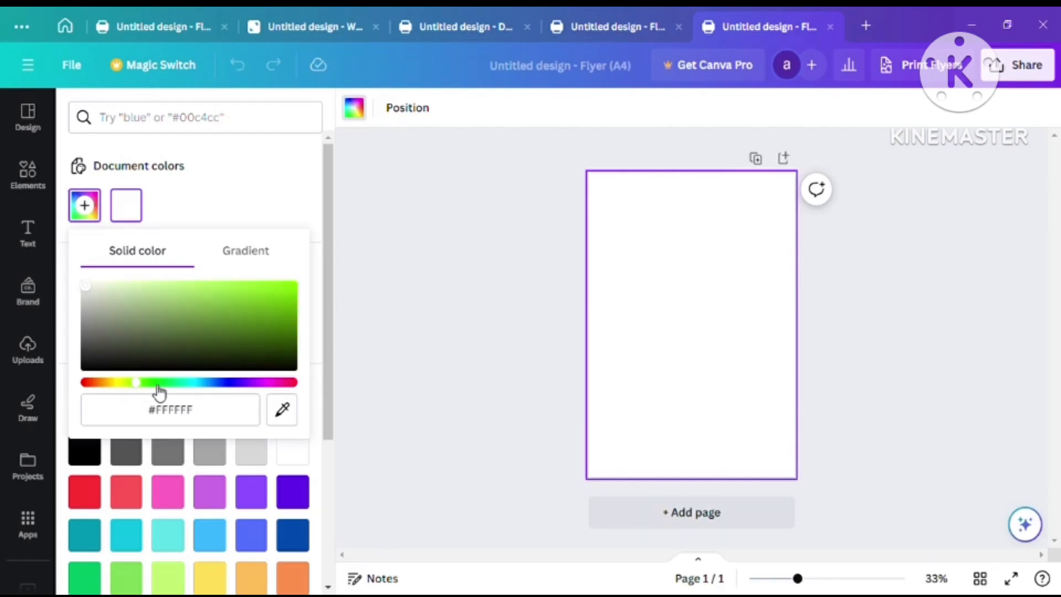
left_click_drag(157, 391, 178, 392)
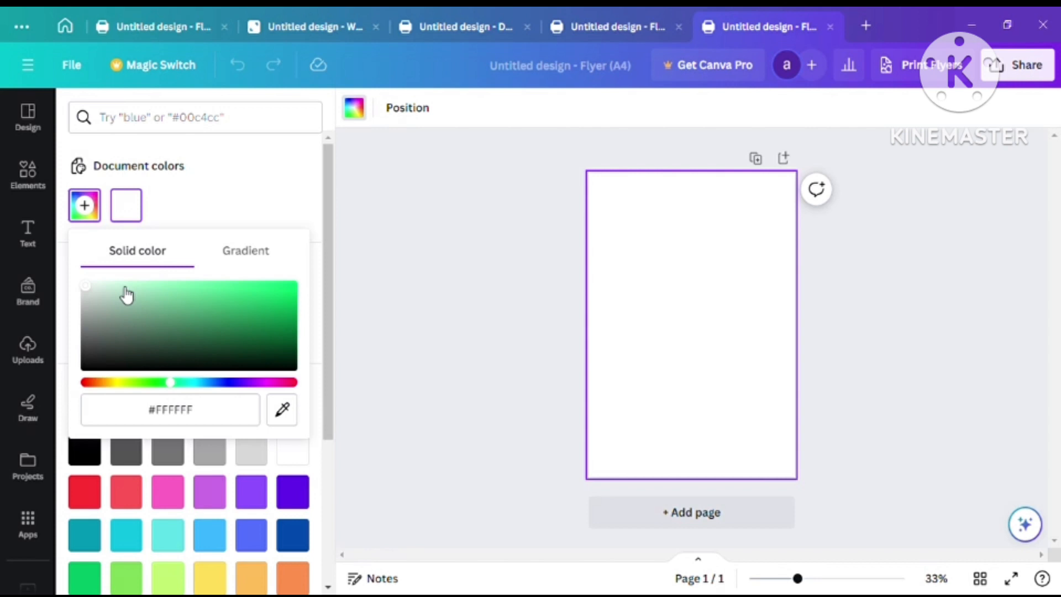
left_click(124, 288)
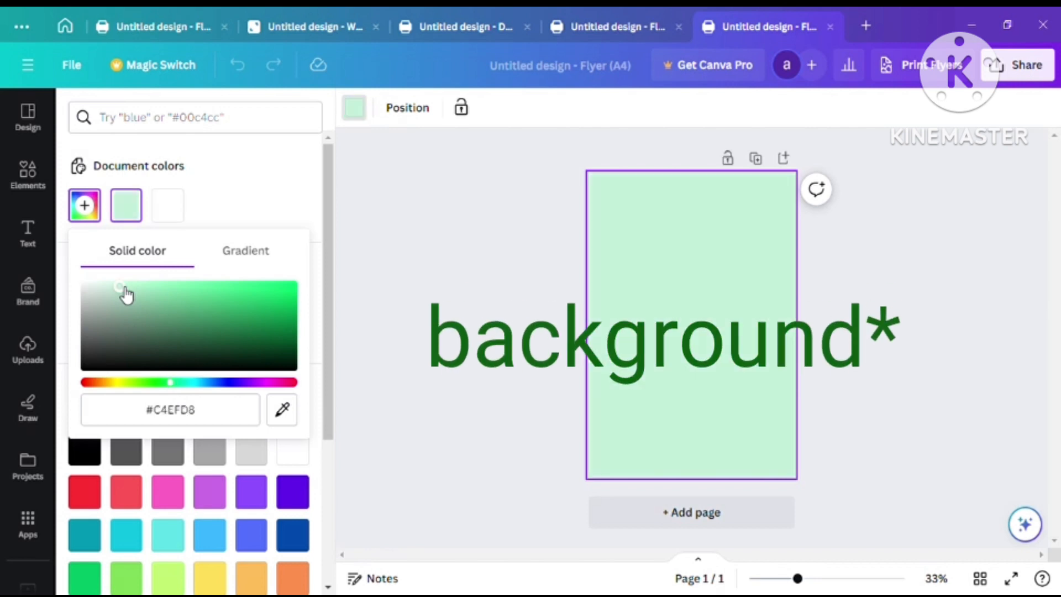
left_click(110, 284)
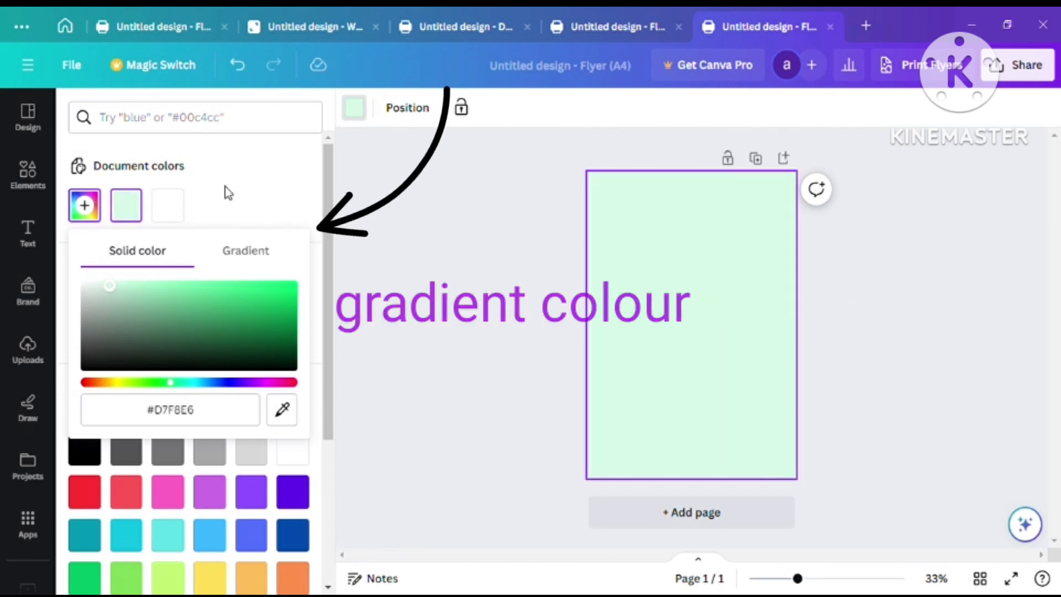
- Turn the background into a gradient from light mint to grey-green, using the diagonal style
left_click(269, 250)
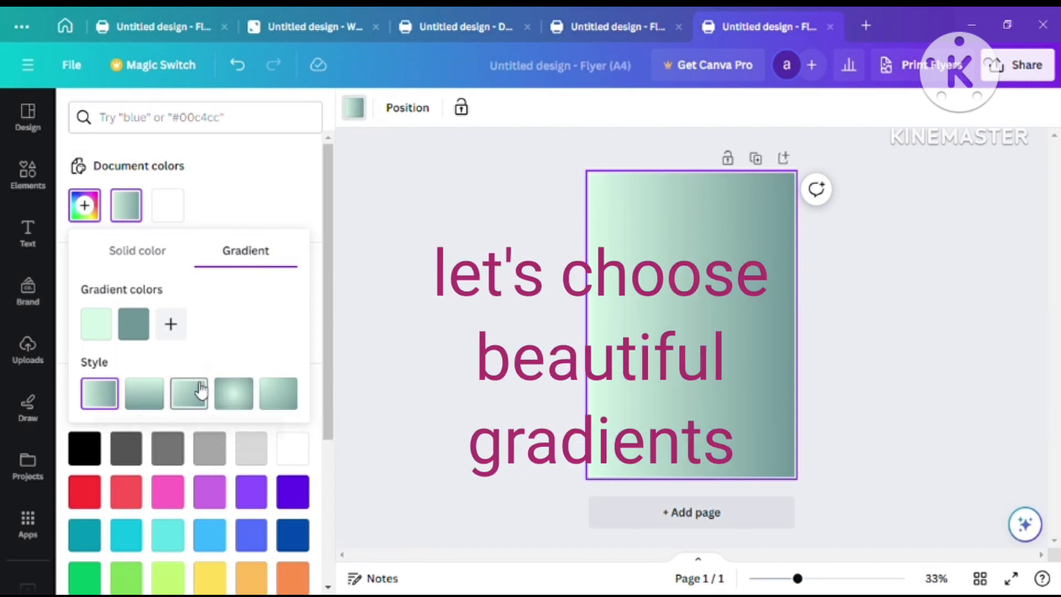
left_click(165, 393)
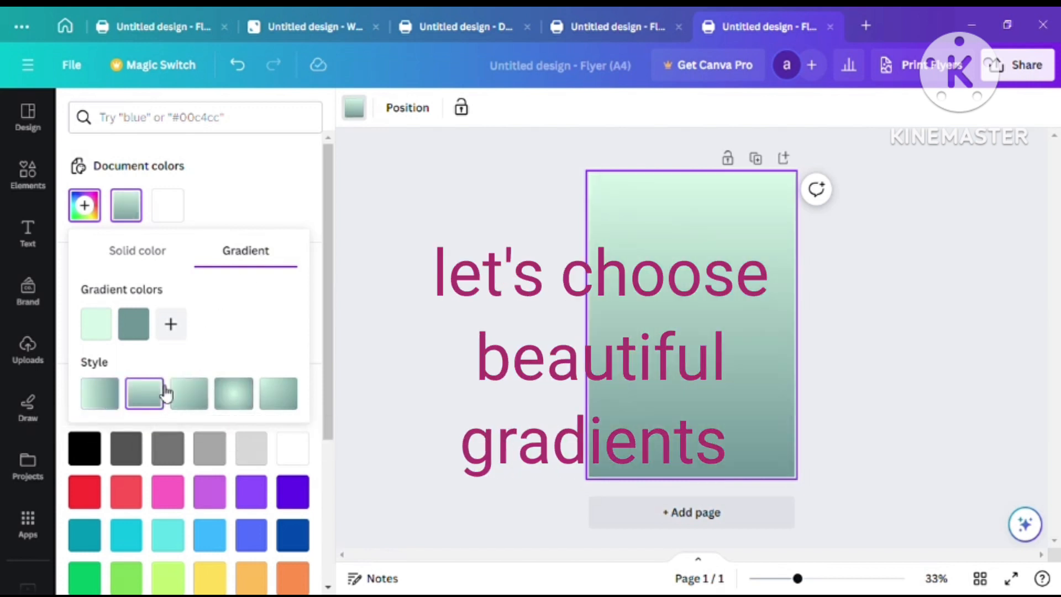
left_click(189, 393)
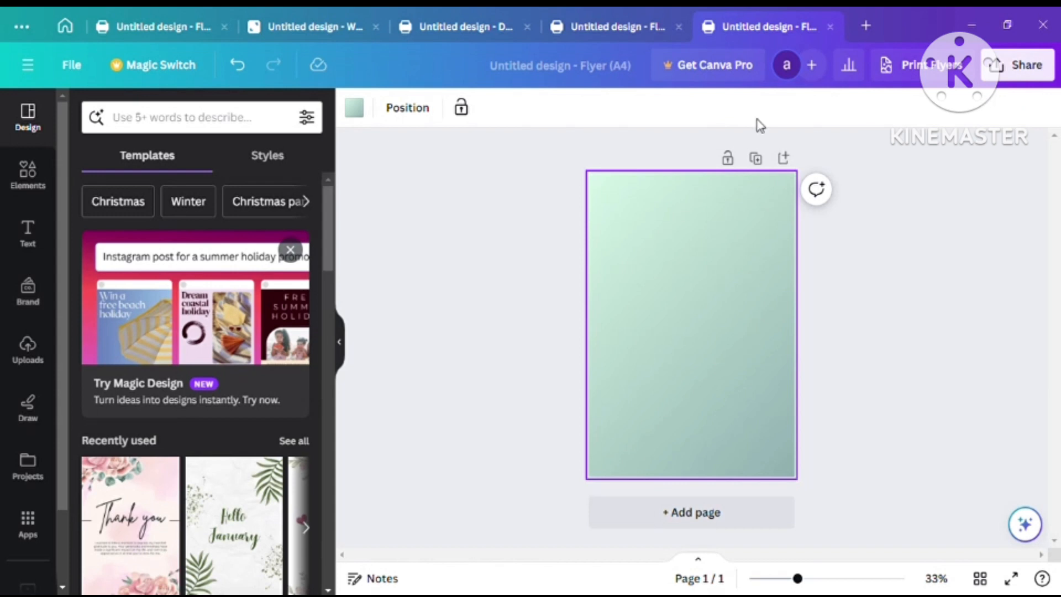
- Add a green daisy graphic, duplicate it, and place both daisies at the page's top-left corner
left_click(31, 178)
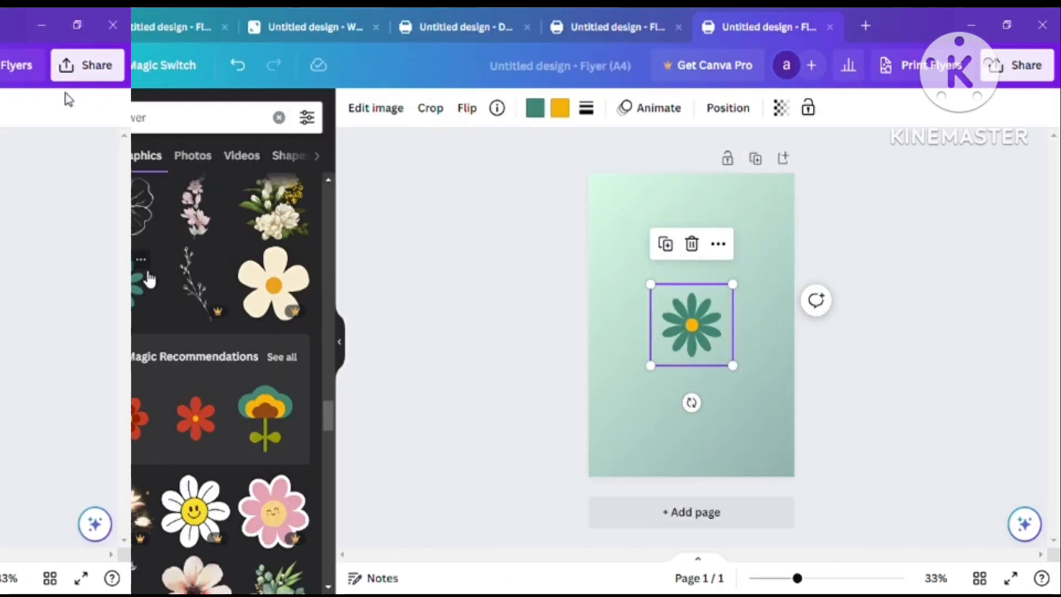
left_click(666, 244)
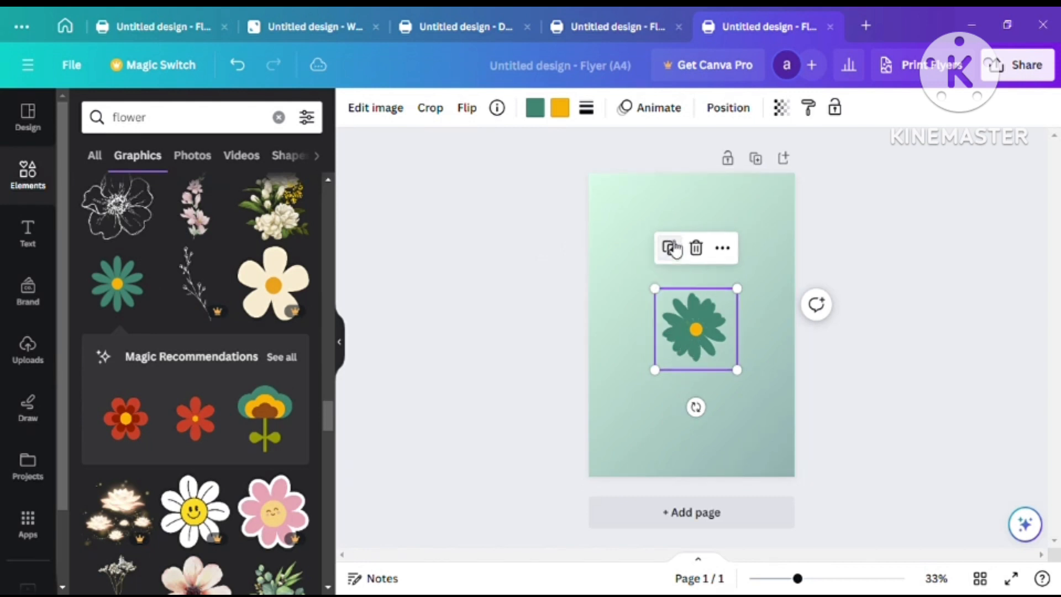
left_click_drag(696, 352, 616, 250)
left_click_drag(695, 313, 670, 185)
left_click_drag(671, 186, 666, 185)
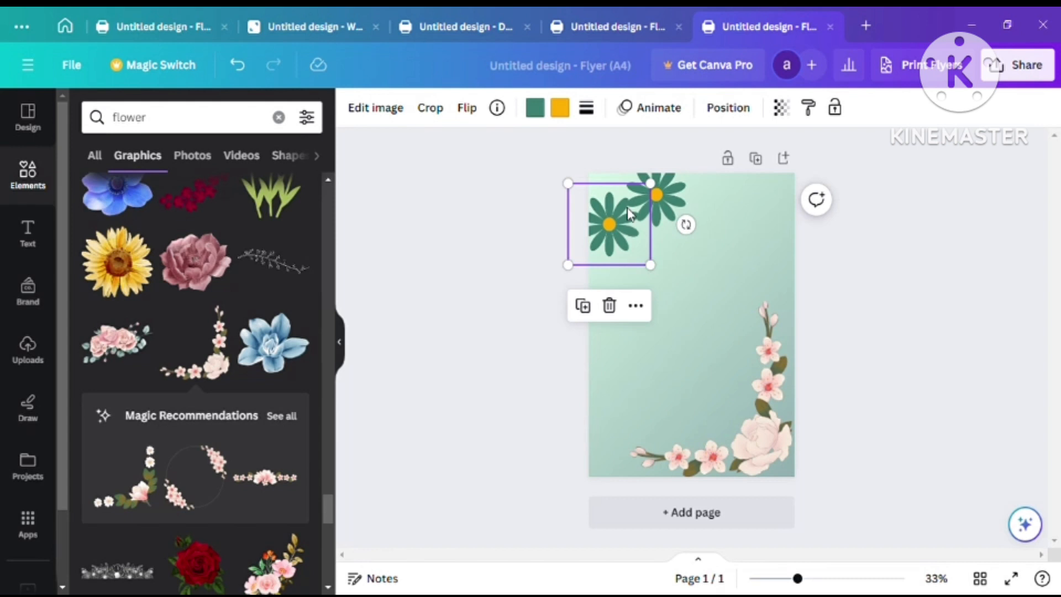
- Place a copy of the pink blossom corner at the page's top-left corner and a blue flower at its bottom-left corner
left_click(785, 402)
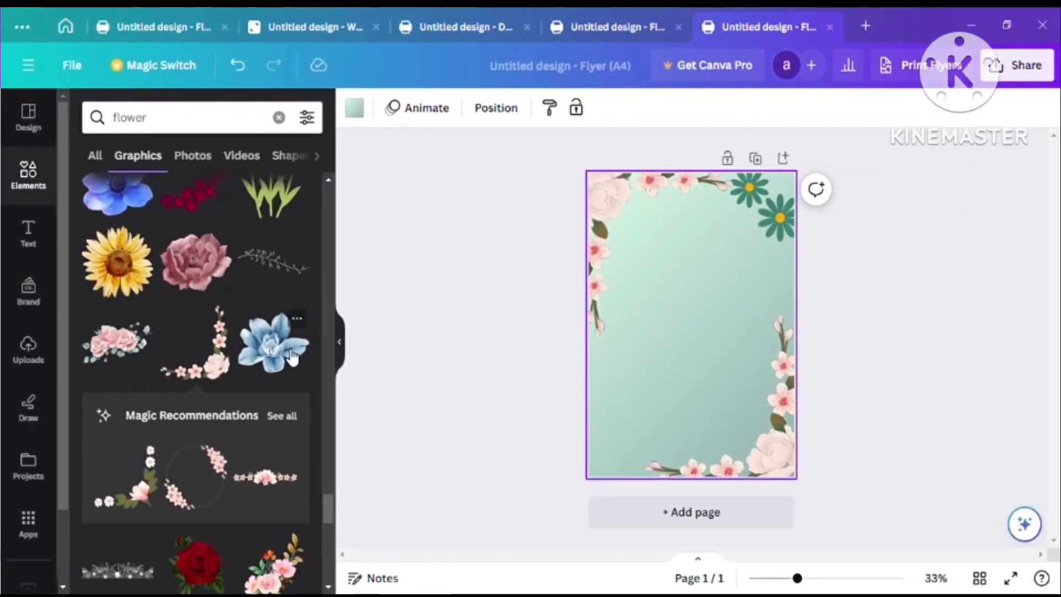
left_click(291, 357)
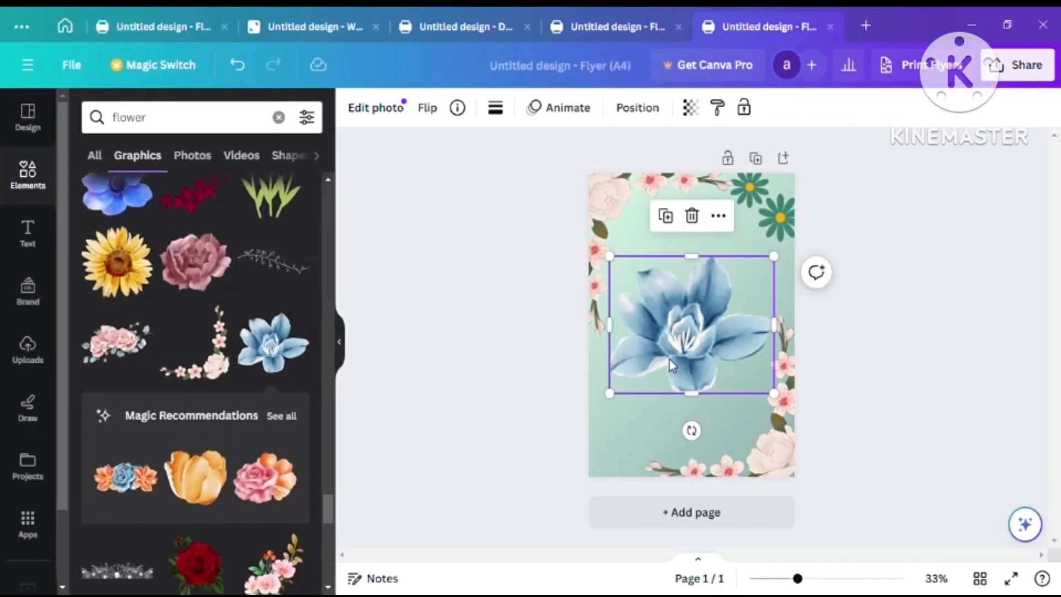
left_click_drag(671, 364, 581, 474)
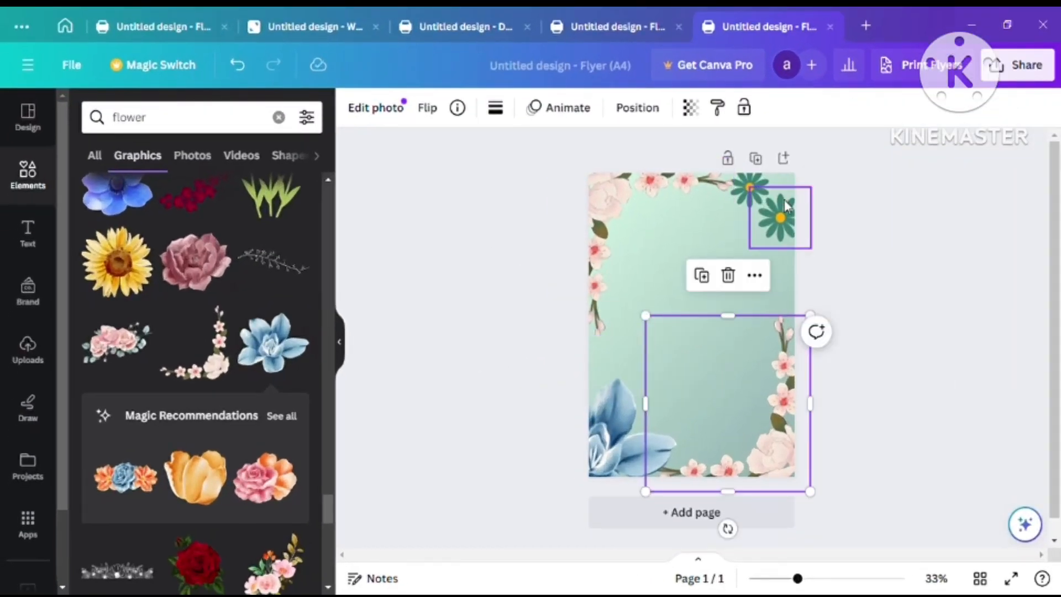
- Delete both green daisies from the page's top-right corner
left_click(784, 200)
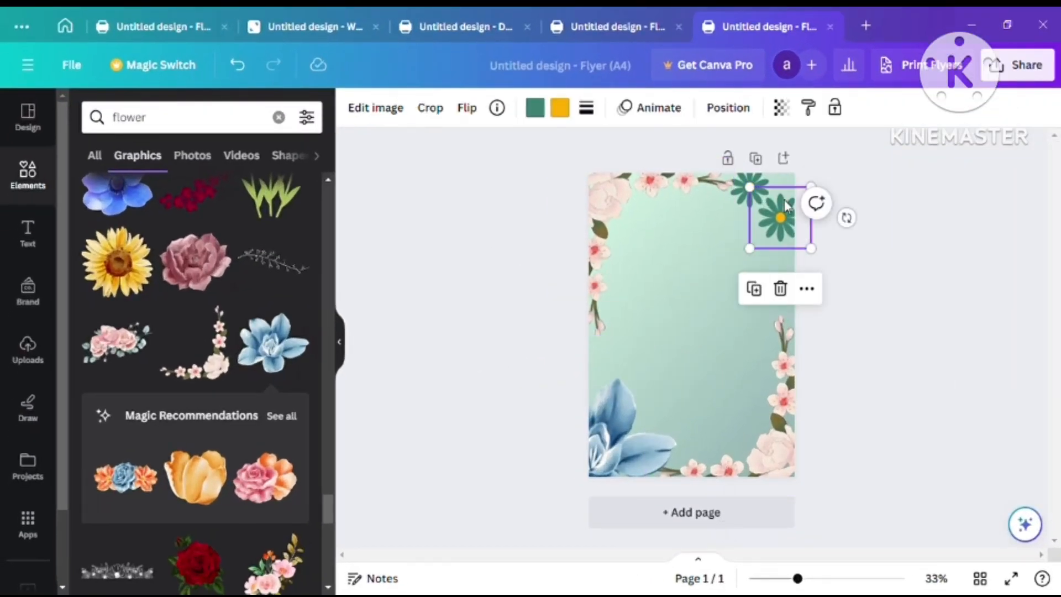
left_click(781, 288)
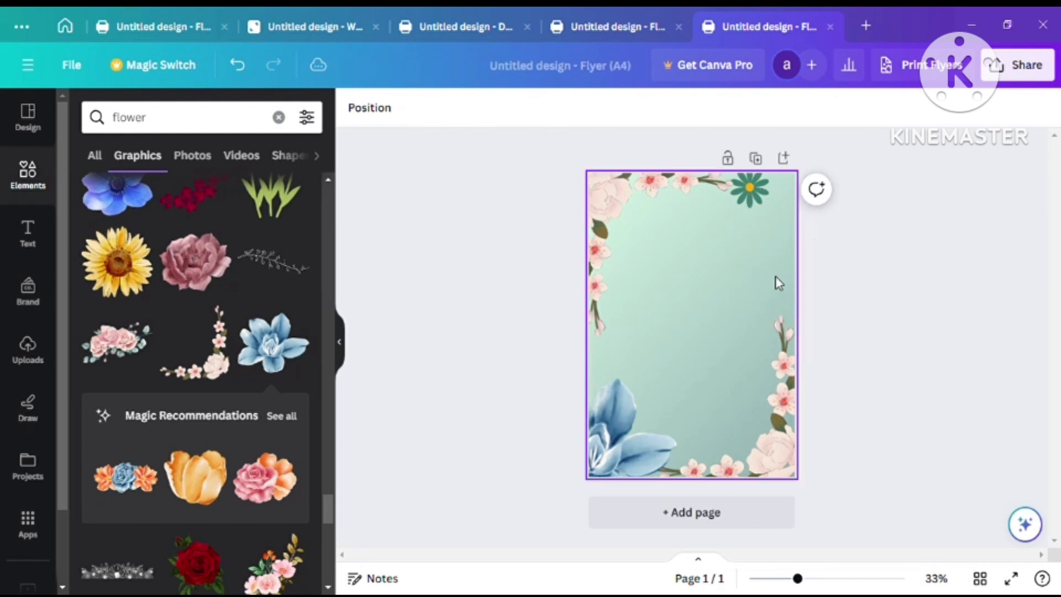
left_click(750, 188)
left_click(750, 254)
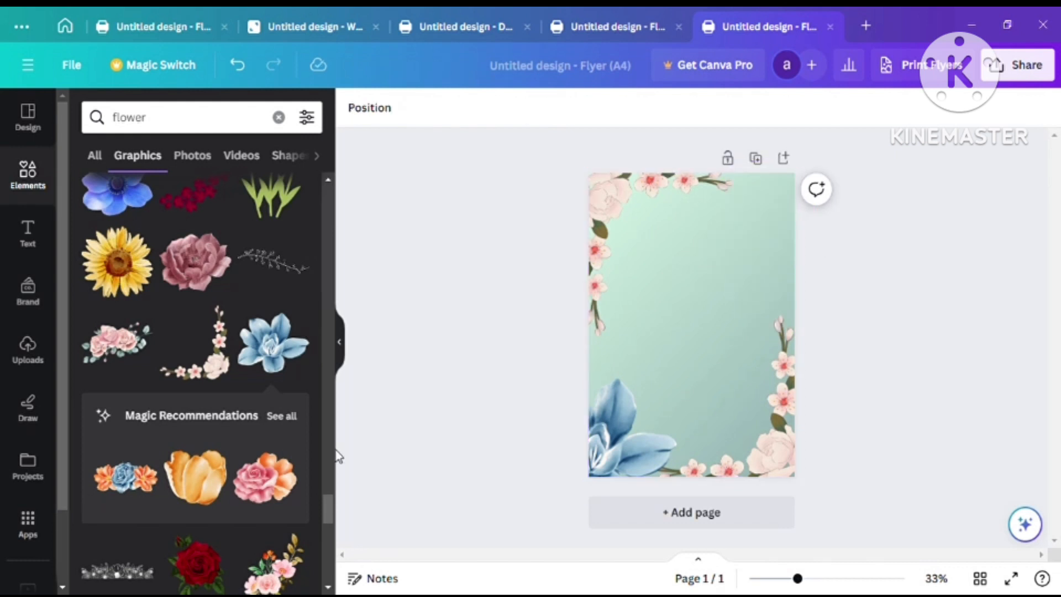
- Search the graphics for "Flower border" and add the hexagonal gold frame with pink flowers to the page's centre
scroll(250, 417, "down", 5)
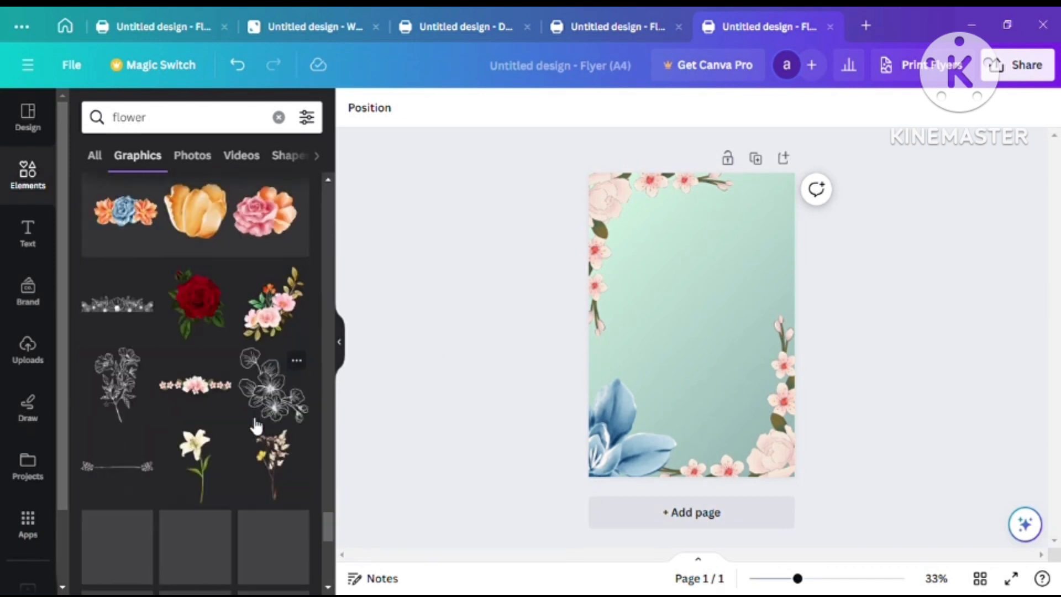
scroll(256, 426, "down", 2)
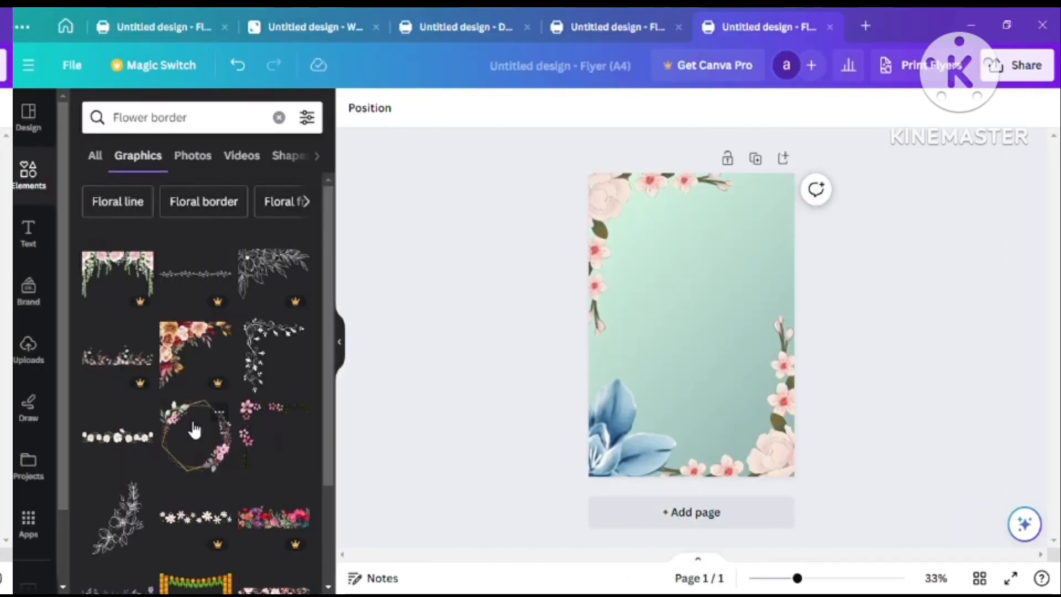
left_click(193, 430)
- Replace the hexagonal frame with the round gold floral ring and add a pink butterfly over its flowers
scroll(193, 430, "down", 4)
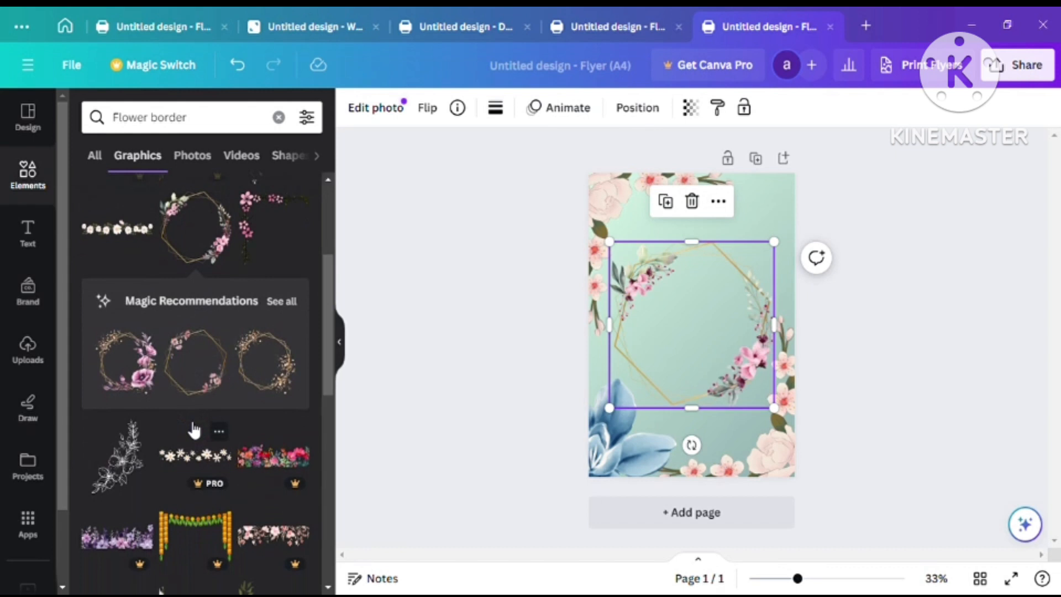
scroll(194, 430, "down", 10)
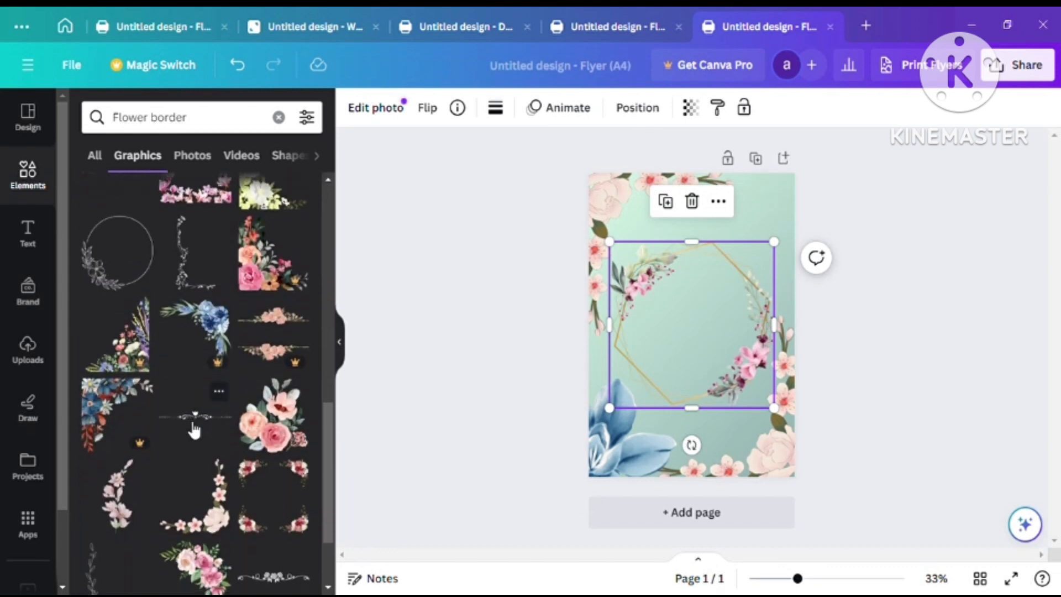
scroll(194, 430, "down", 10)
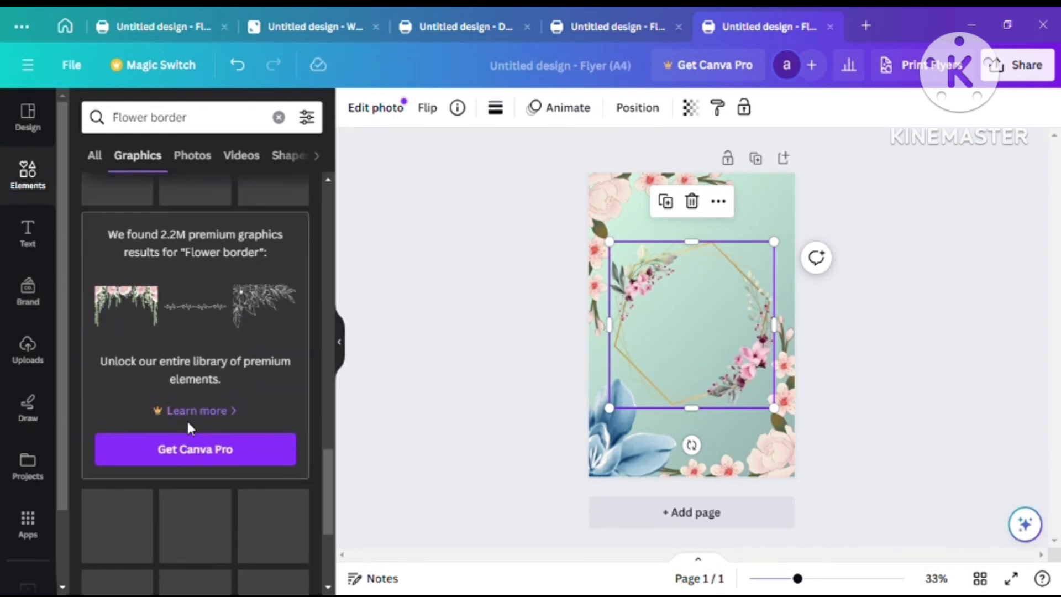
scroll(187, 419, "down", 5)
left_click(281, 311)
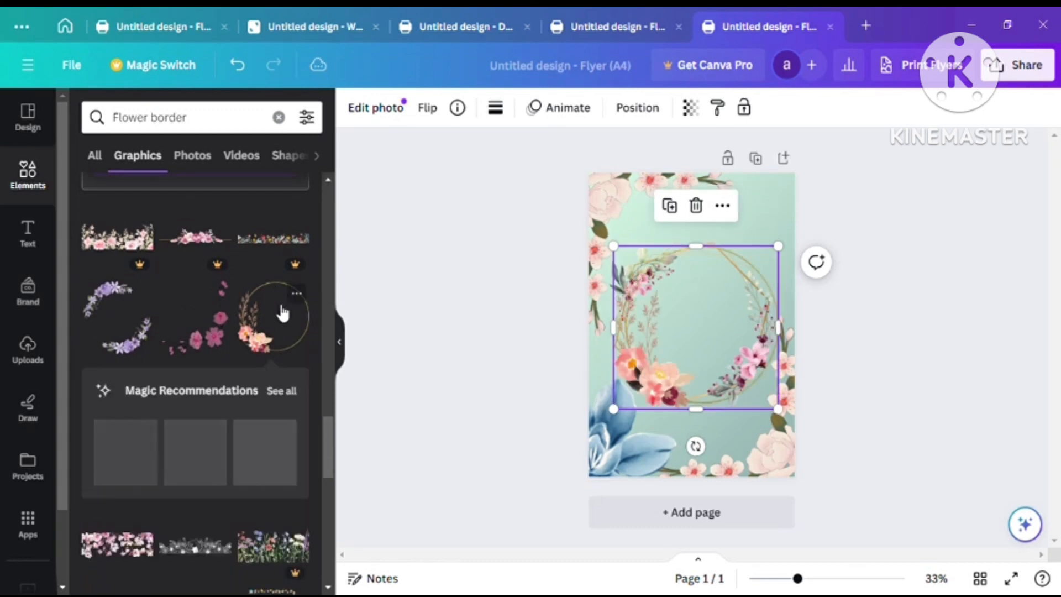
scroll(282, 313, "down", 5)
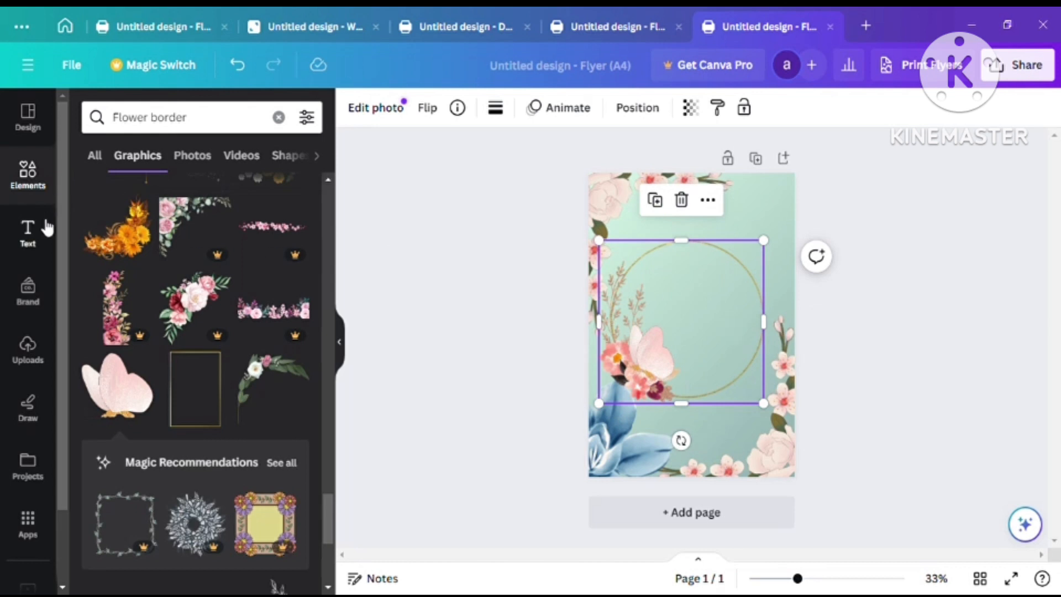
- Add a text box reading "Welcome to our channel"
left_click(40, 237)
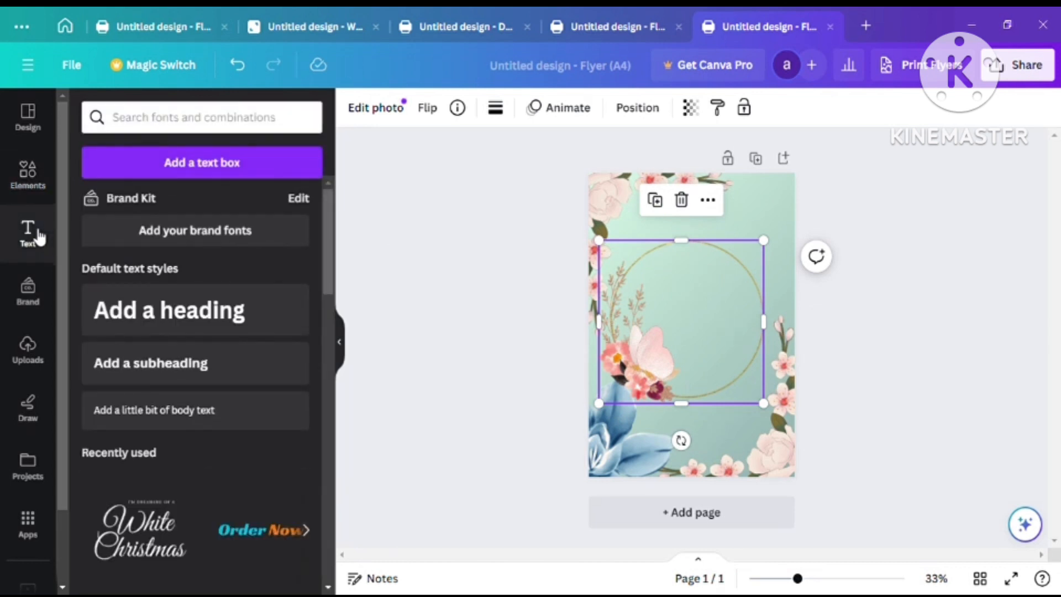
scroll(277, 357, "down", 10)
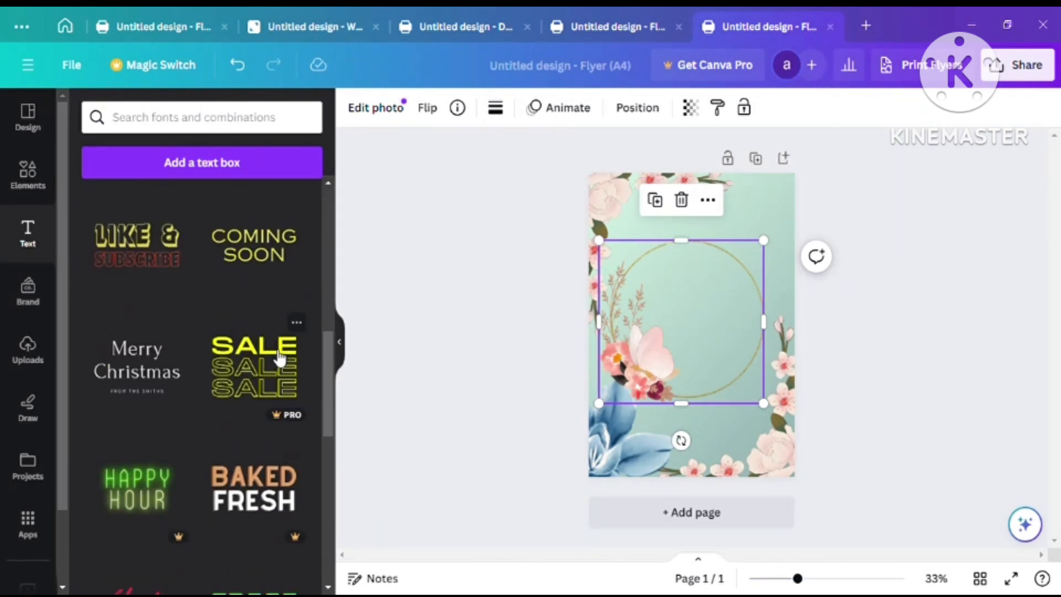
scroll(279, 357, "down", 8)
scroll(254, 277, "up", 18)
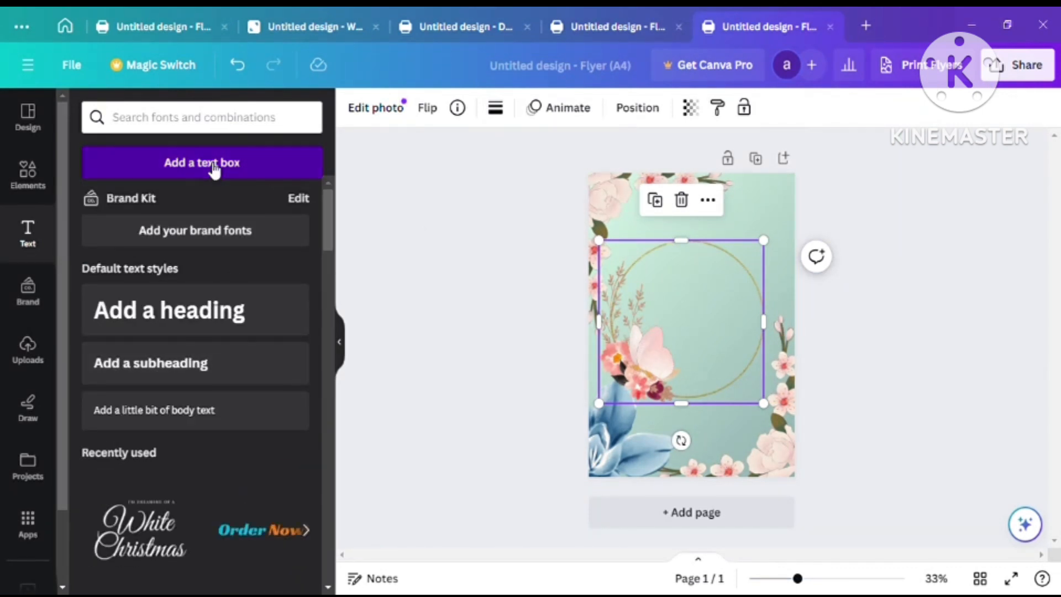
left_click(214, 170)
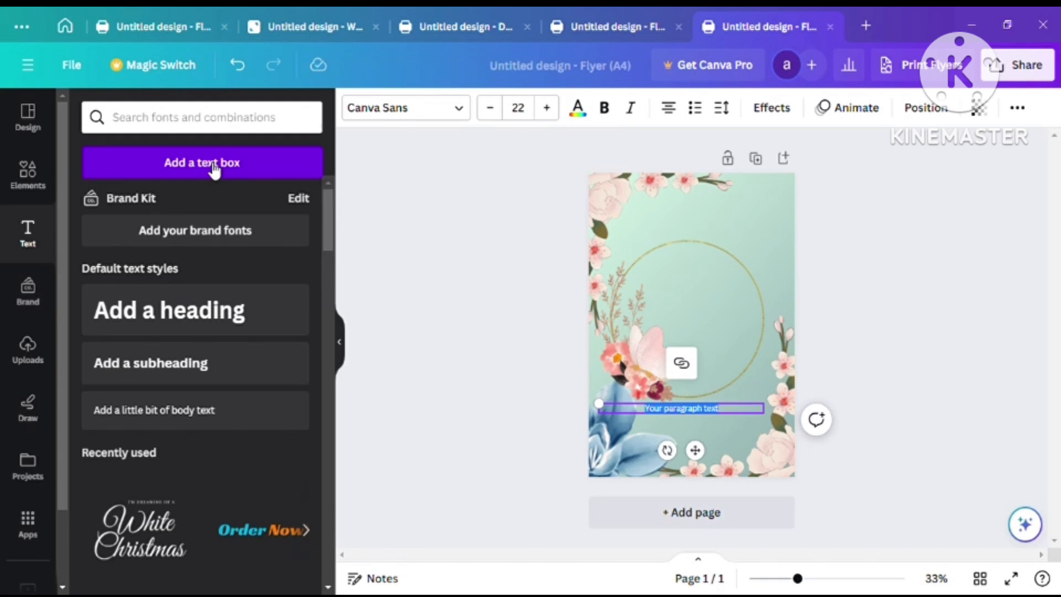
type("We")
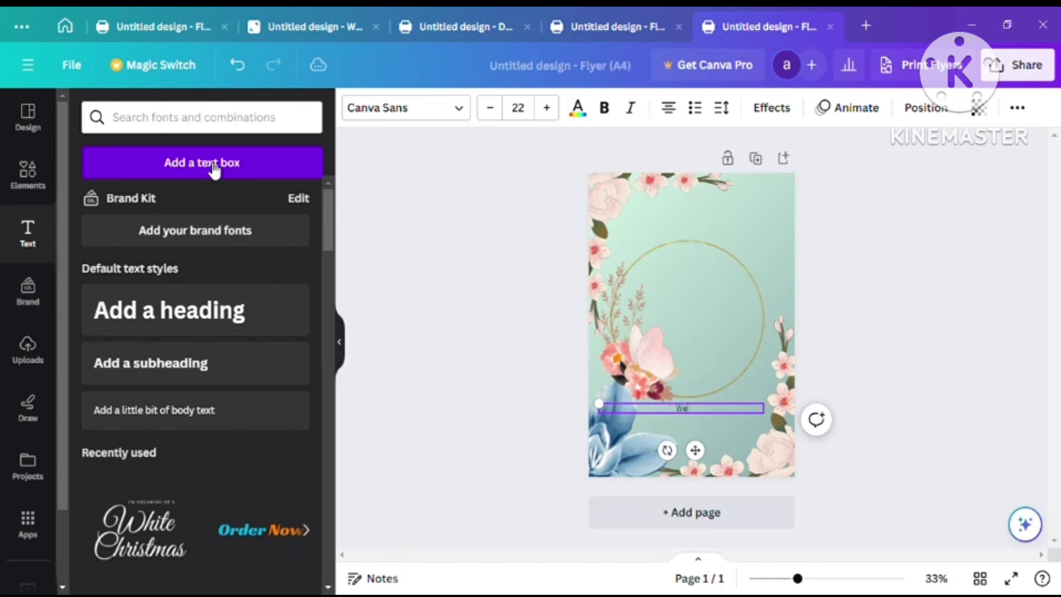
type("lcome to our channel")
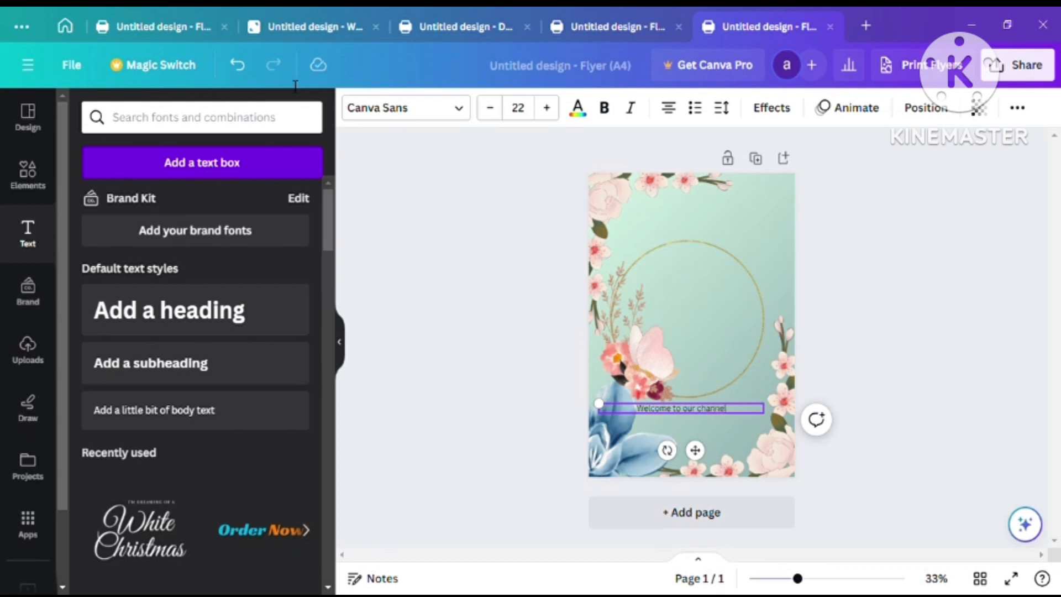
- Set the welcome text's font size to 39 and move it up into the gold ring
left_click(546, 107)
left_click(546, 107)
left_click(546, 107)
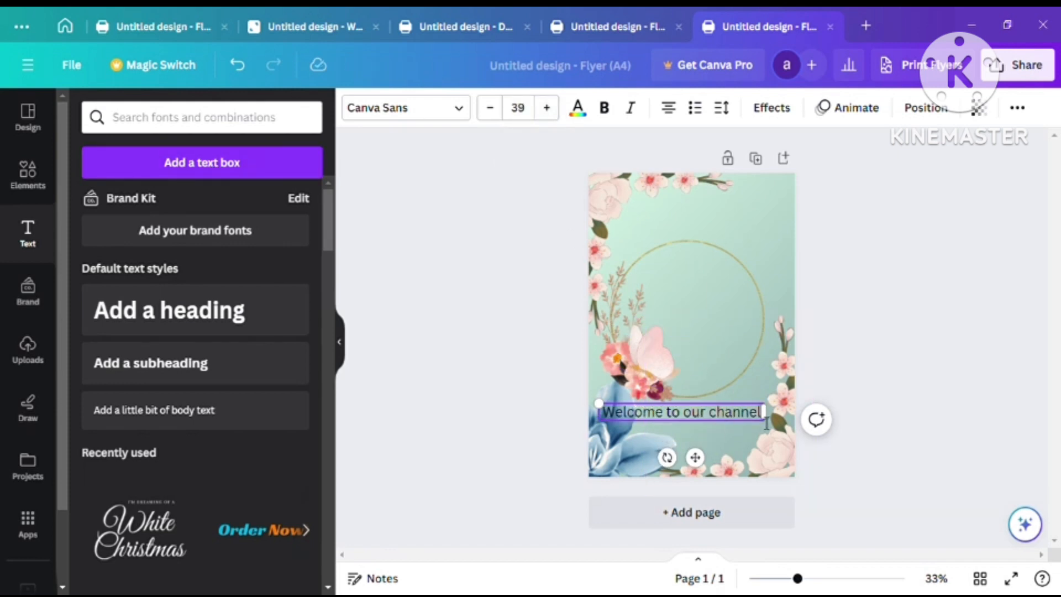
left_click_drag(778, 432, 765, 483)
left_click_drag(703, 462, 711, 343)
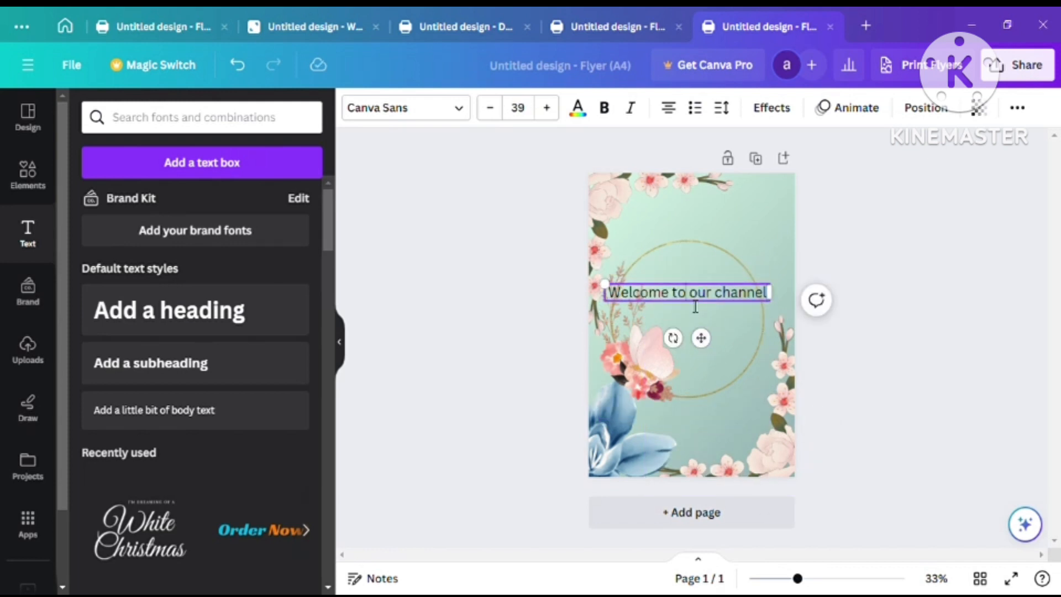
- Break the welcome text into three lines: "Welcome", "to our" and "channel"
left_click(675, 293)
key("Return")
key("Return")
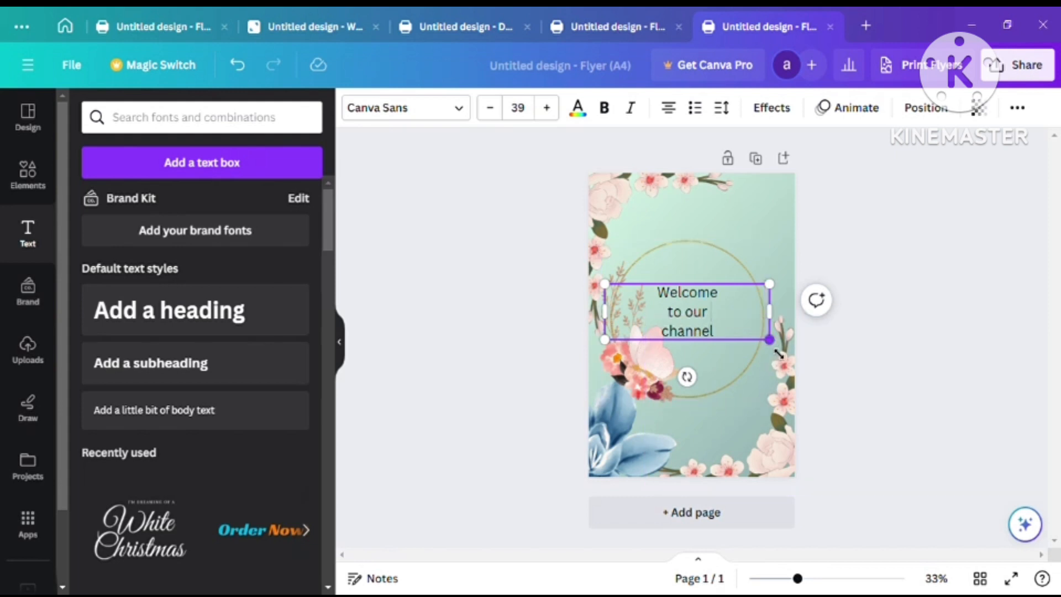
- Enlarge the welcome text to a font size of about 50.8 and centre it horizontally on the page
left_click_drag(770, 340, 819, 357)
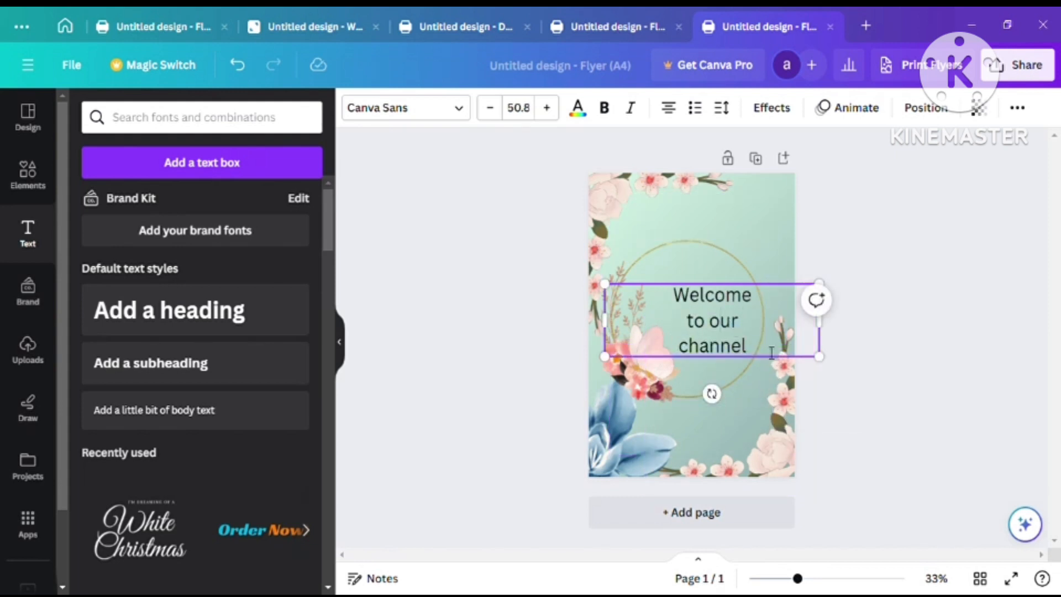
left_click(750, 360)
left_click_drag(754, 334, 714, 321)
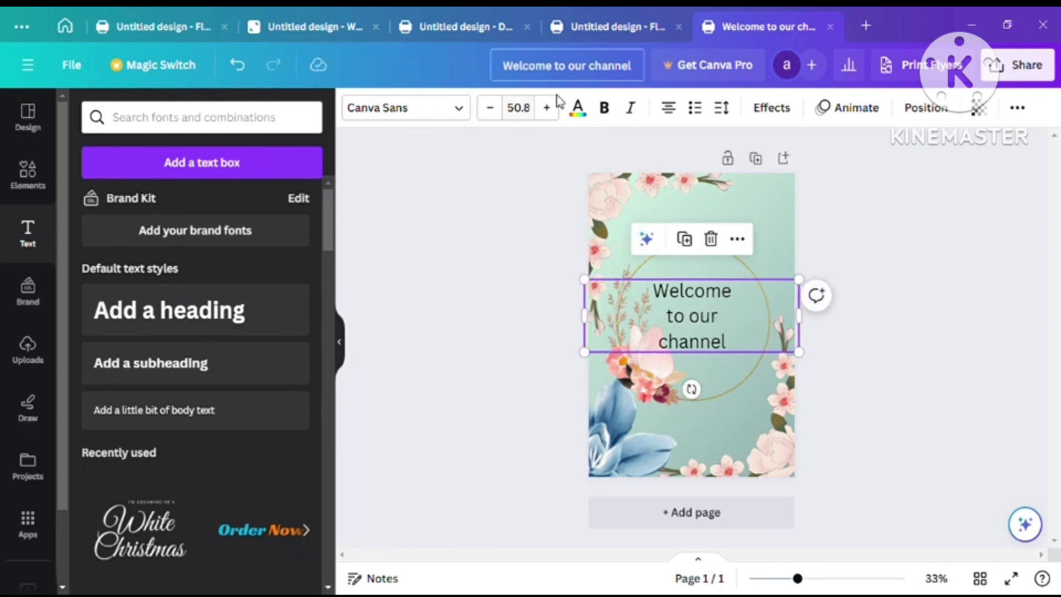
- Enlarge the welcome text to a font size of 58.8
left_click(557, 108)
left_click(557, 108)
left_click(557, 107)
left_click(558, 108)
left_click(558, 109)
left_click(559, 108)
left_click(558, 109)
left_click(558, 108)
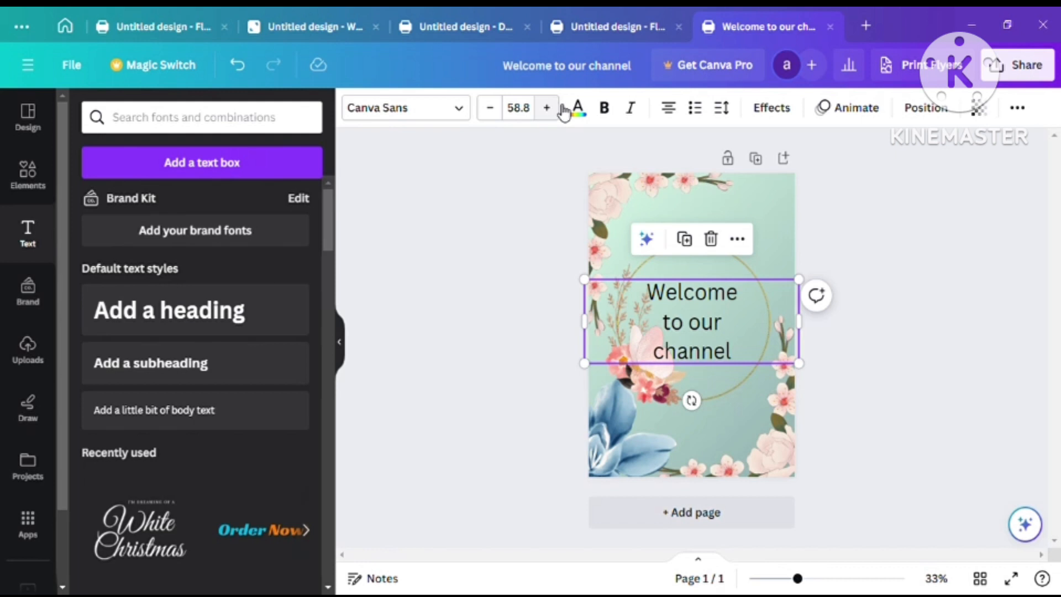
- Try the DejaVu Serif and Hagrid Text fonts on the welcome text
key("ctrl+a")
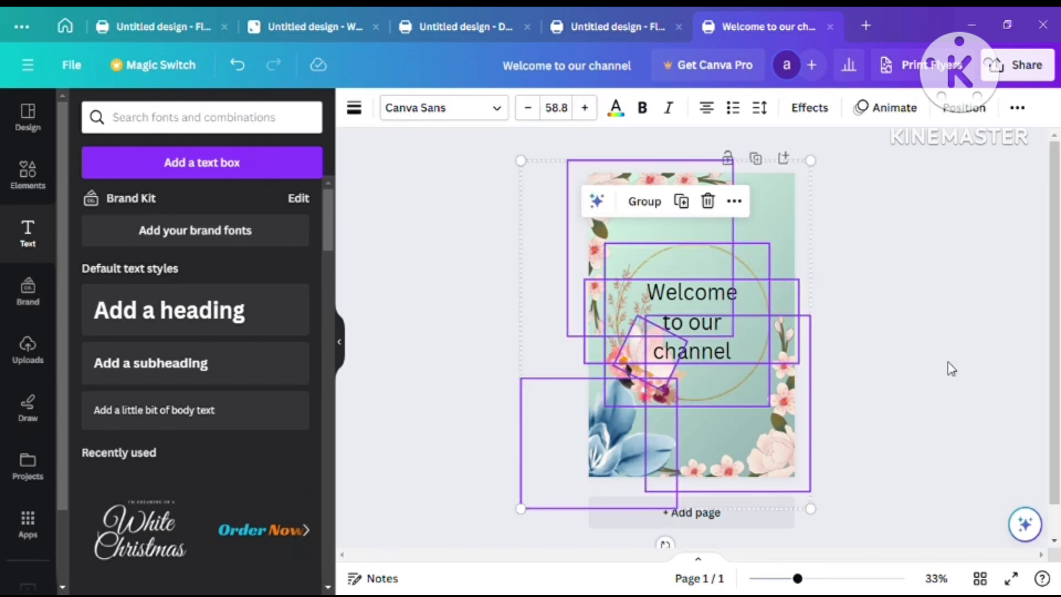
left_click(691, 326)
left_click(464, 109)
left_click(180, 381)
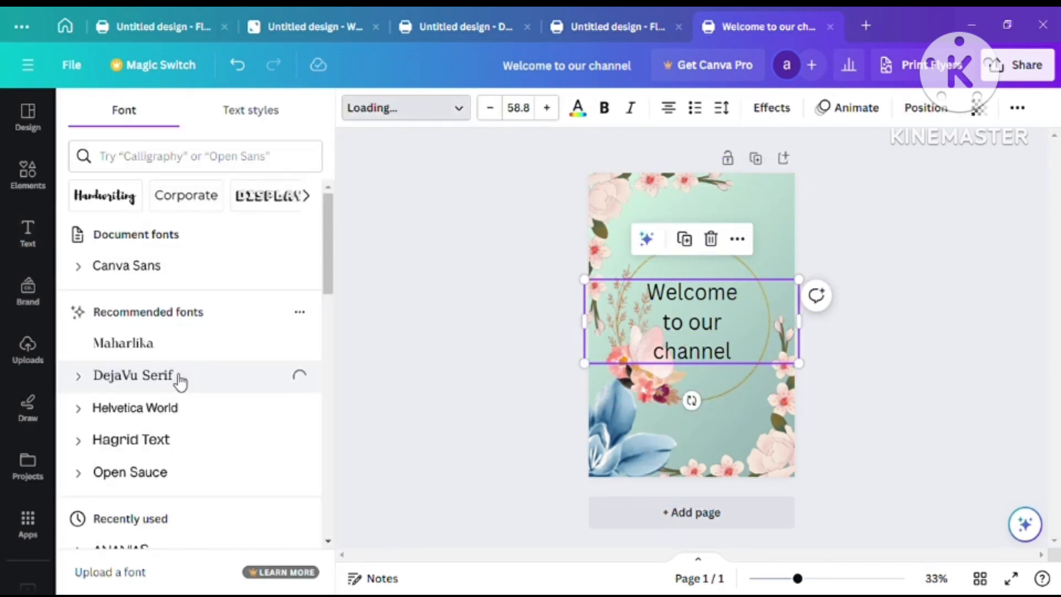
left_click(236, 455)
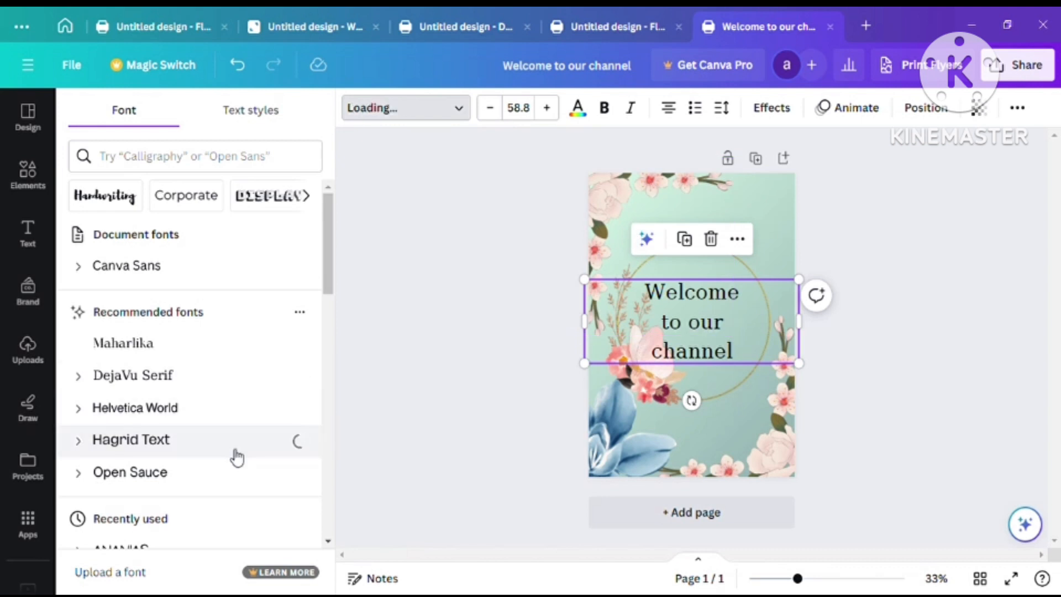
- Try the Batangas font on the welcome text
scroll(237, 456, "down", 5)
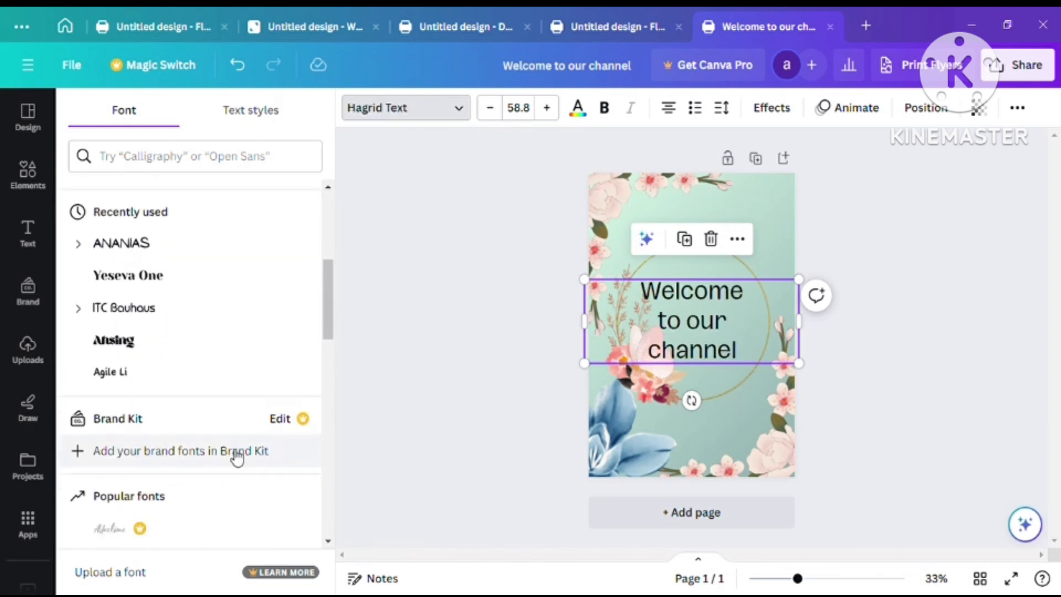
scroll(236, 457, "down", 10)
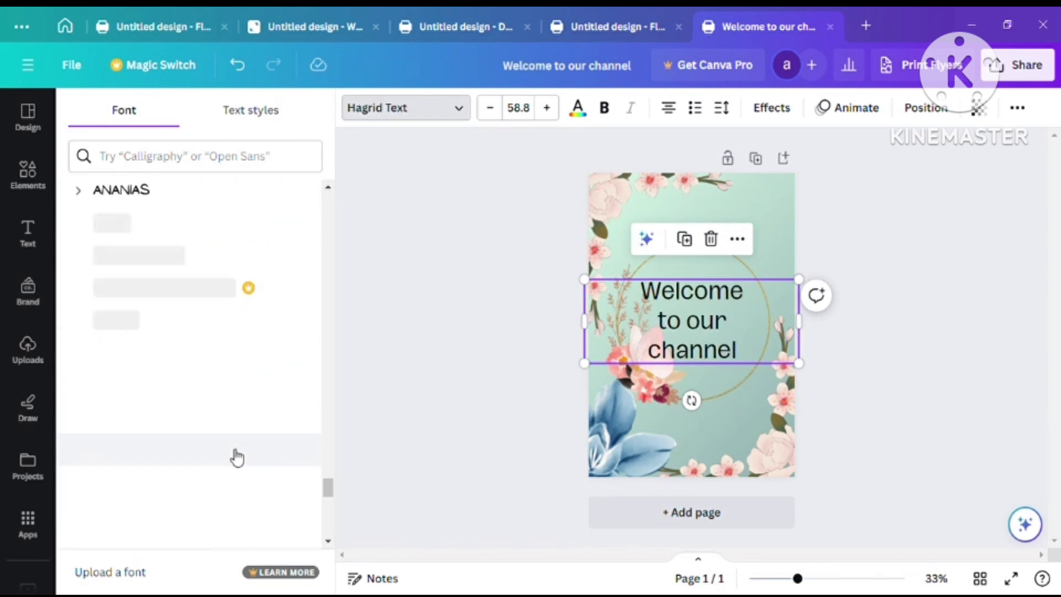
scroll(236, 457, "down", 5)
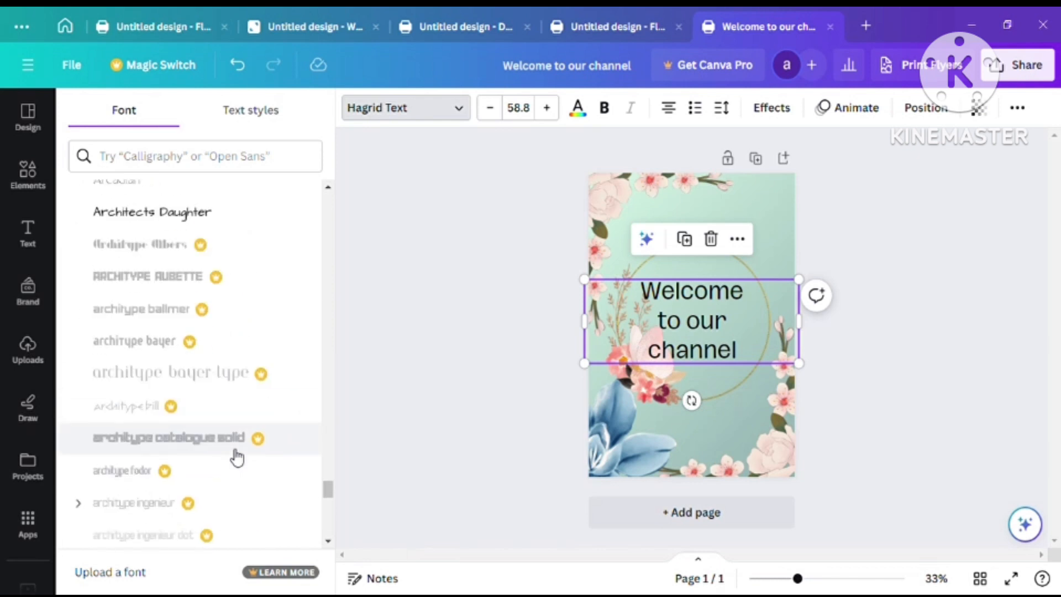
scroll(237, 457, "down", 5)
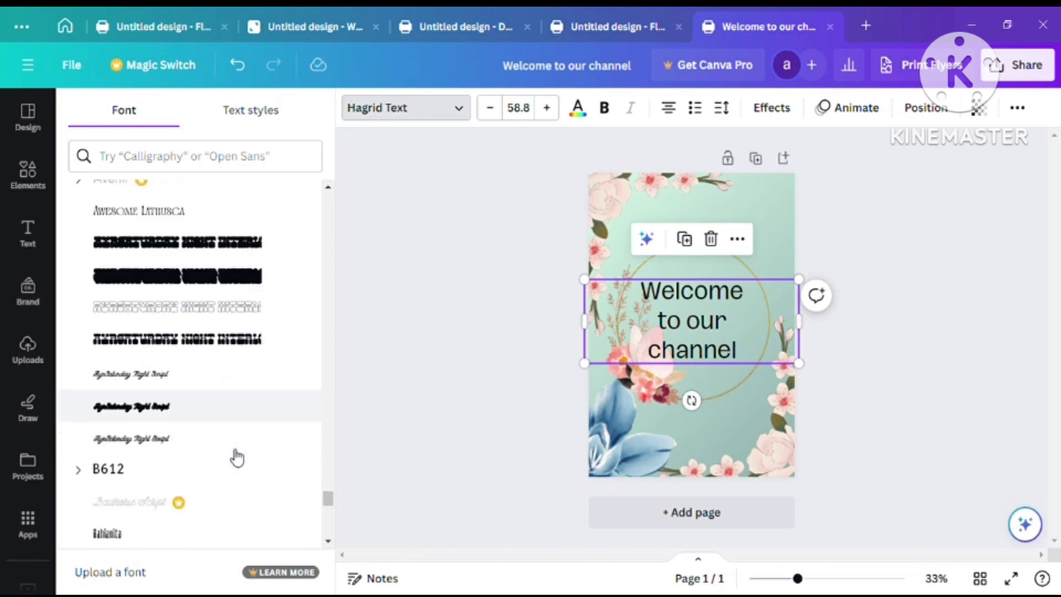
scroll(237, 457, "down", 10)
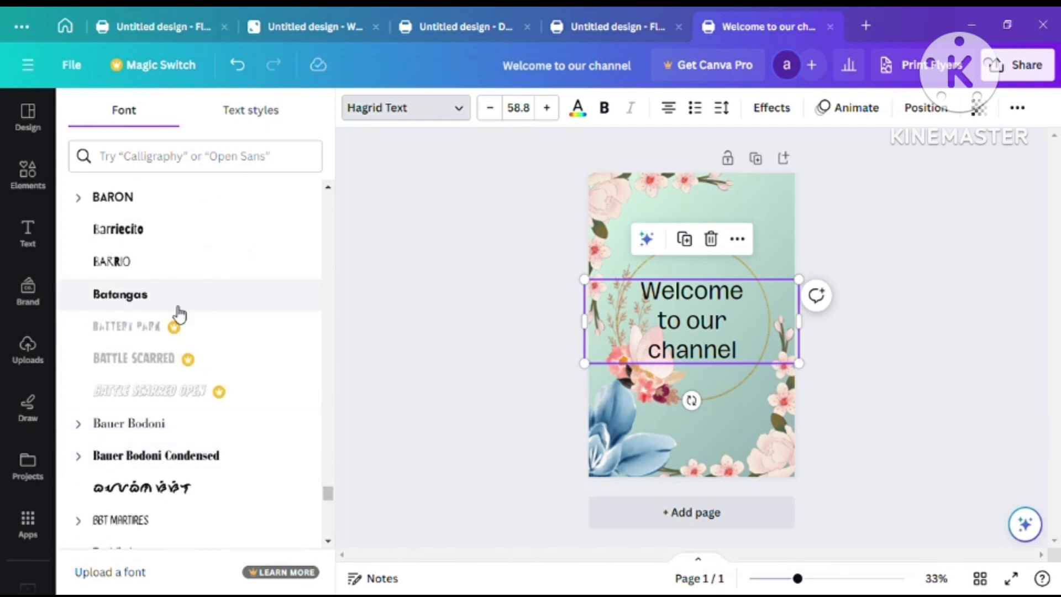
left_click(180, 313)
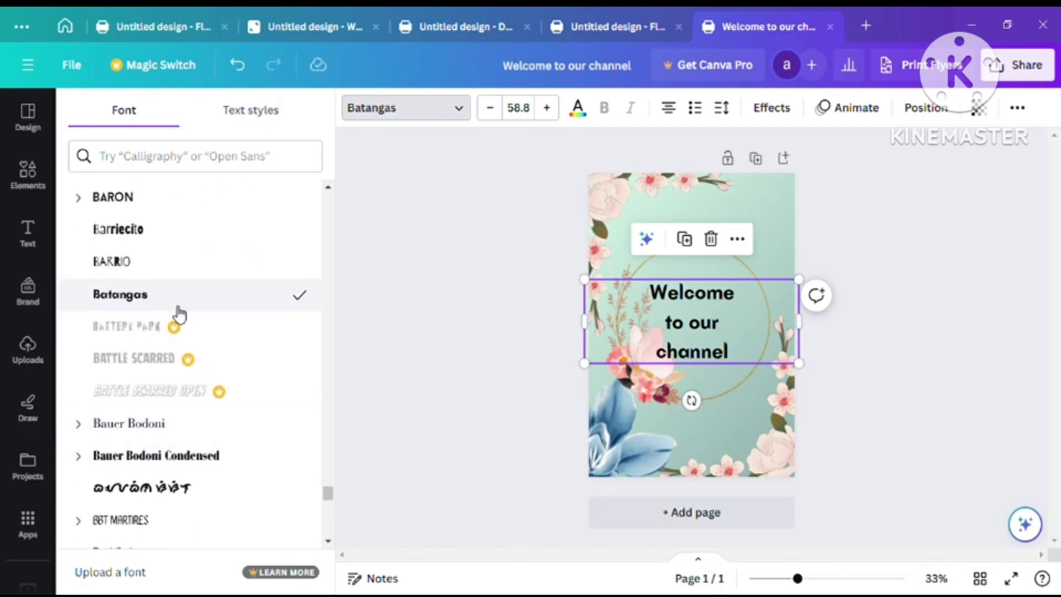
- Set the welcome text's font to Berkshire Swash
scroll(180, 314, "down", 10)
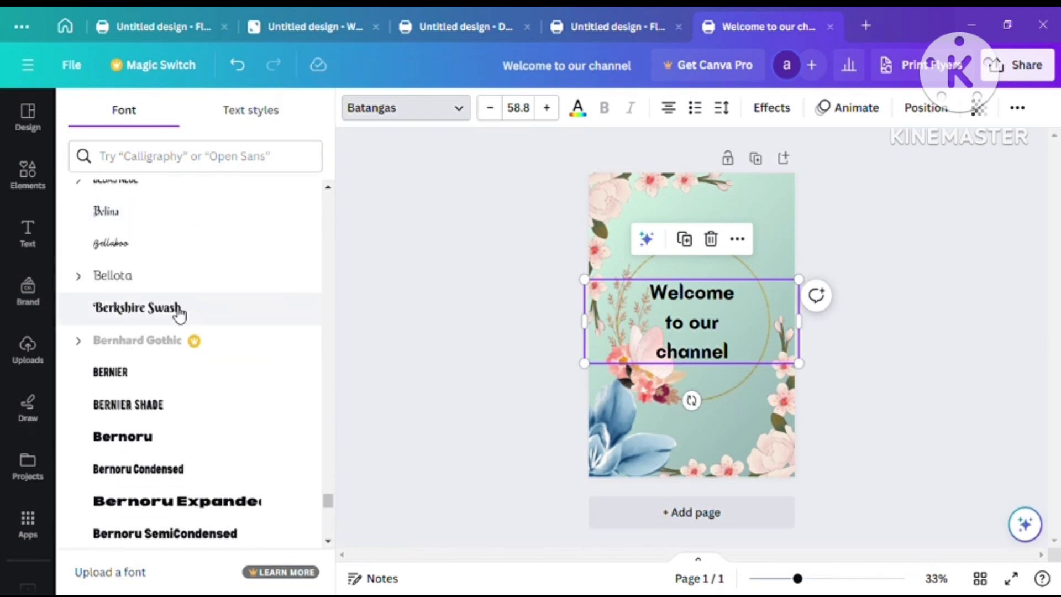
left_click(179, 313)
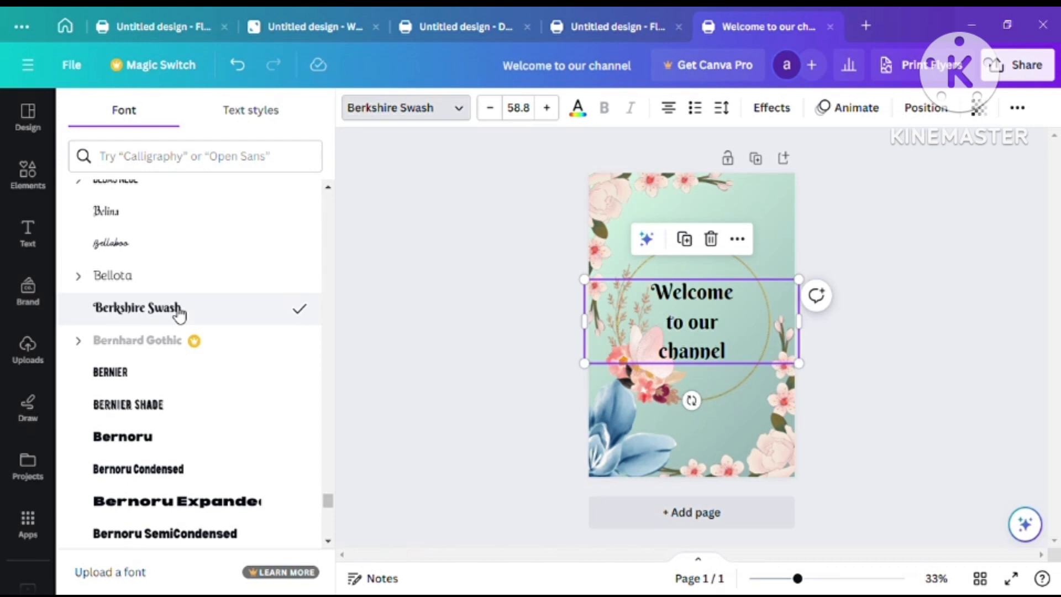
key("Escape")
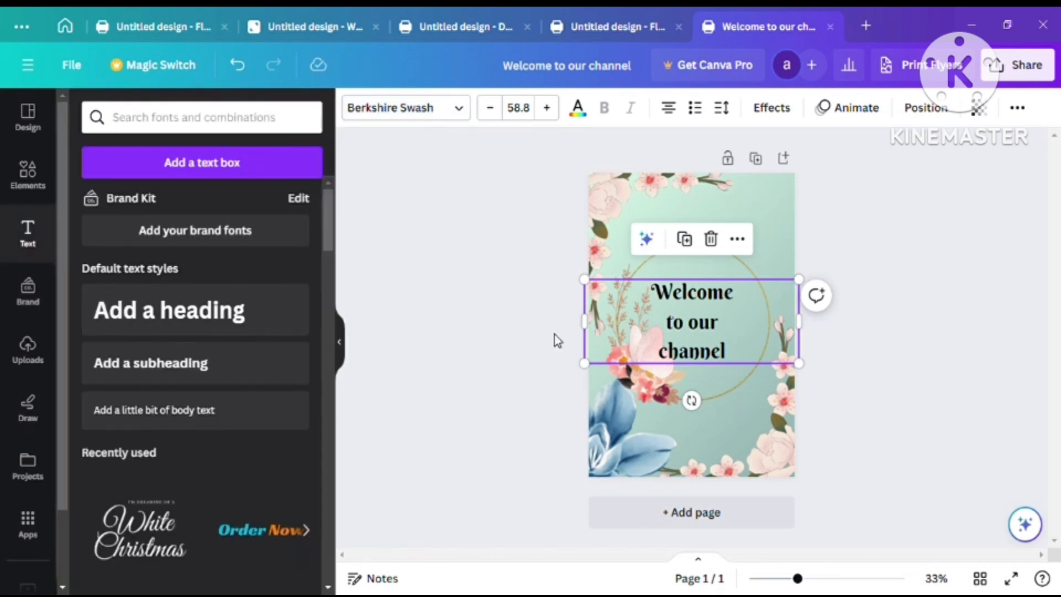
- Try a custom blue, #475CB6, as the colour of the welcome text
left_click(578, 107)
left_click(93, 212)
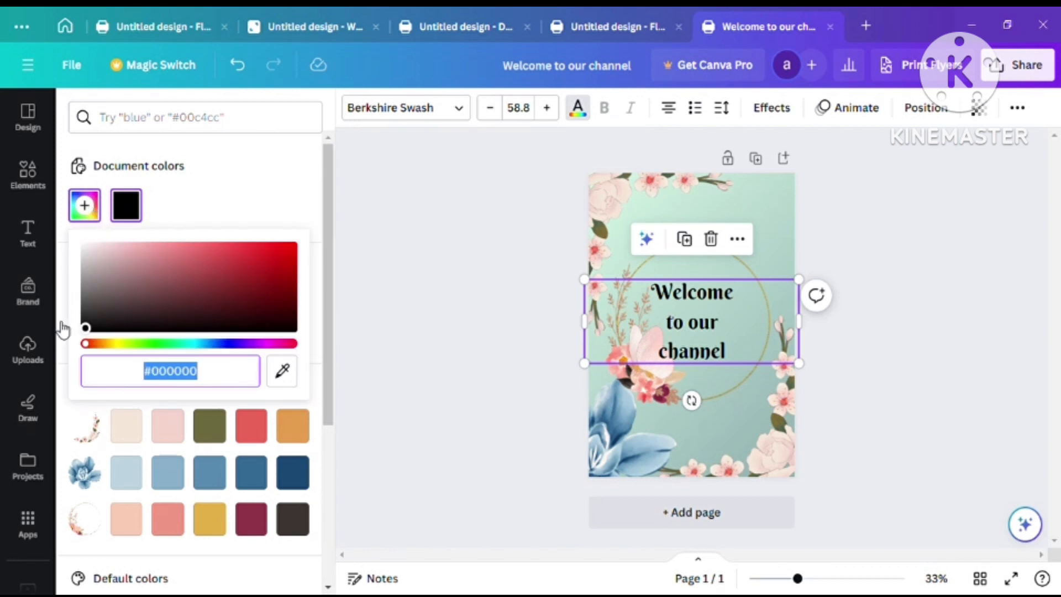
left_click(148, 484)
scroll(159, 482, "down", 3)
scroll(158, 482, "down", 2)
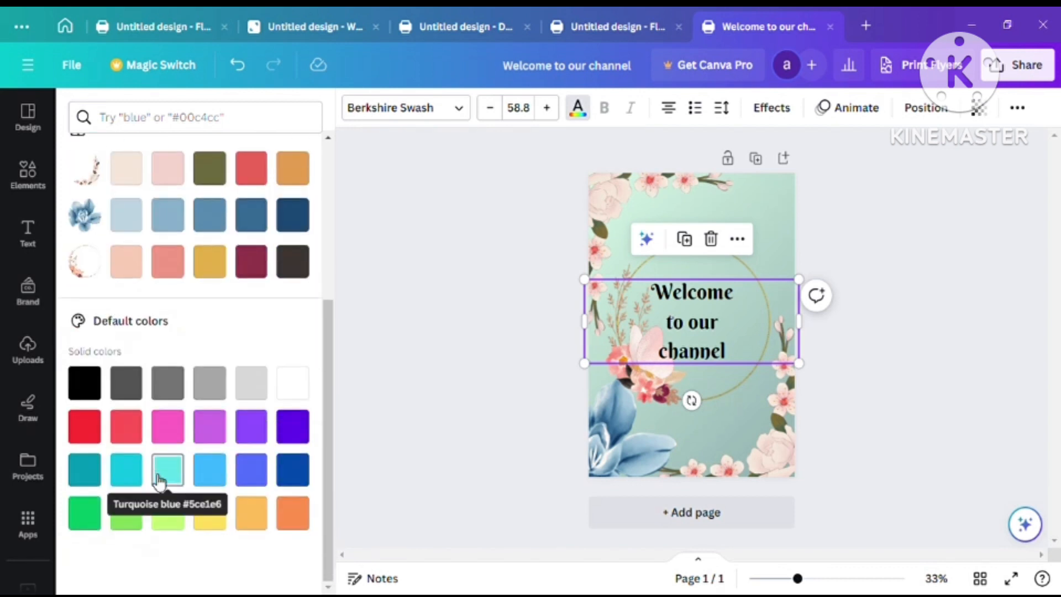
scroll(154, 476, "up", 5)
left_click(85, 205)
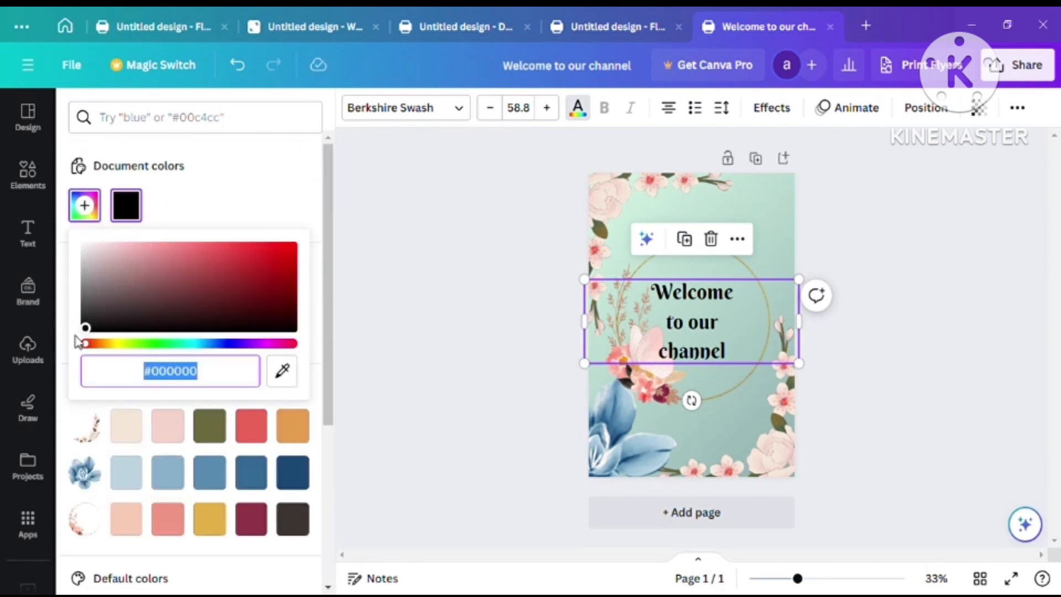
left_click_drag(85, 343, 218, 344)
left_click_drag(86, 330, 213, 267)
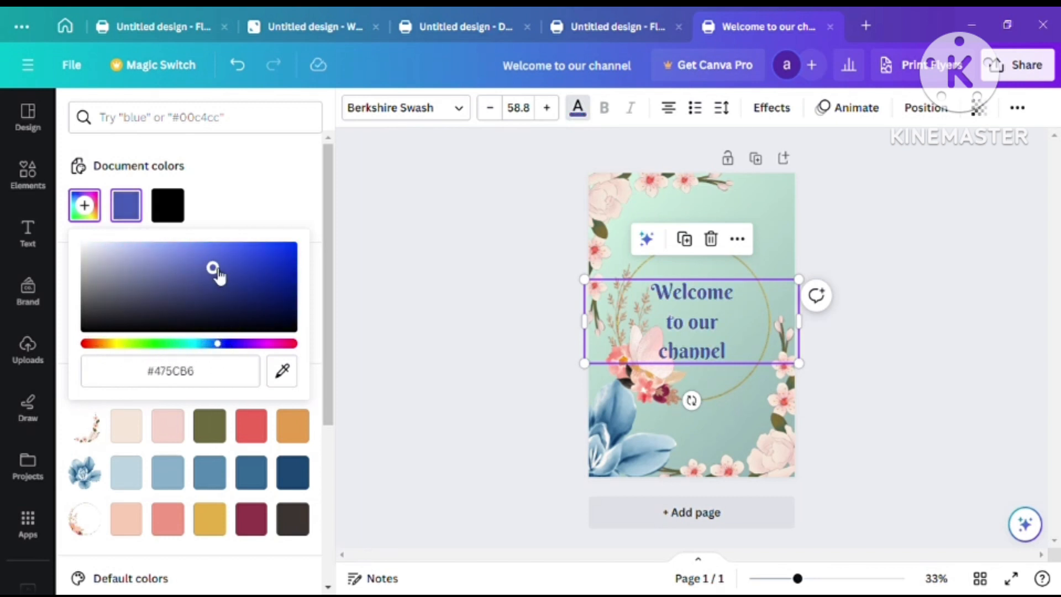
- Recolour the welcome text with the blue #3C709A sampled from a petal of the large blue flower
left_click(288, 369)
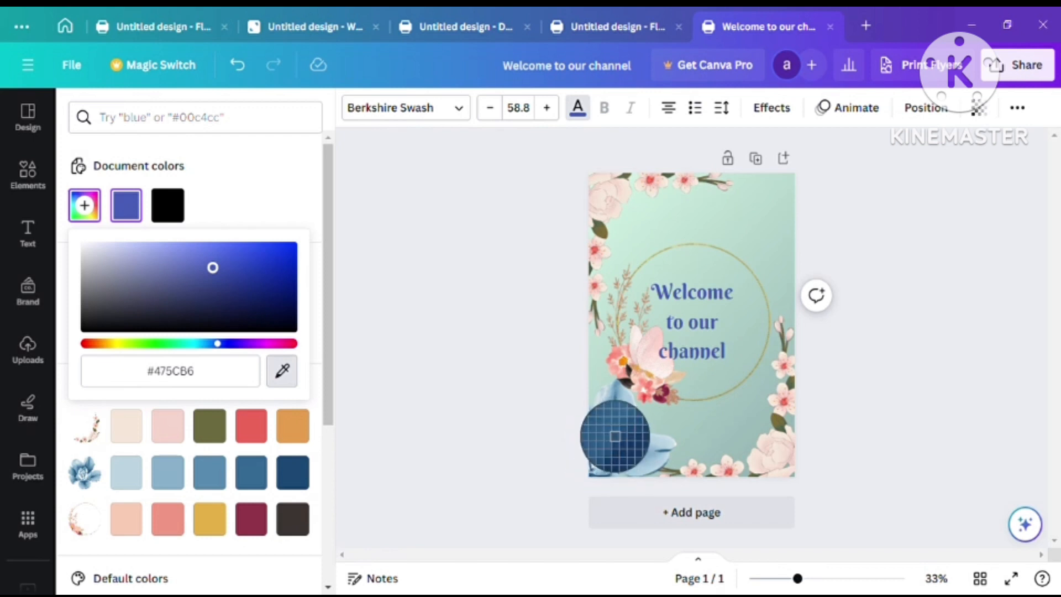
left_click(615, 438)
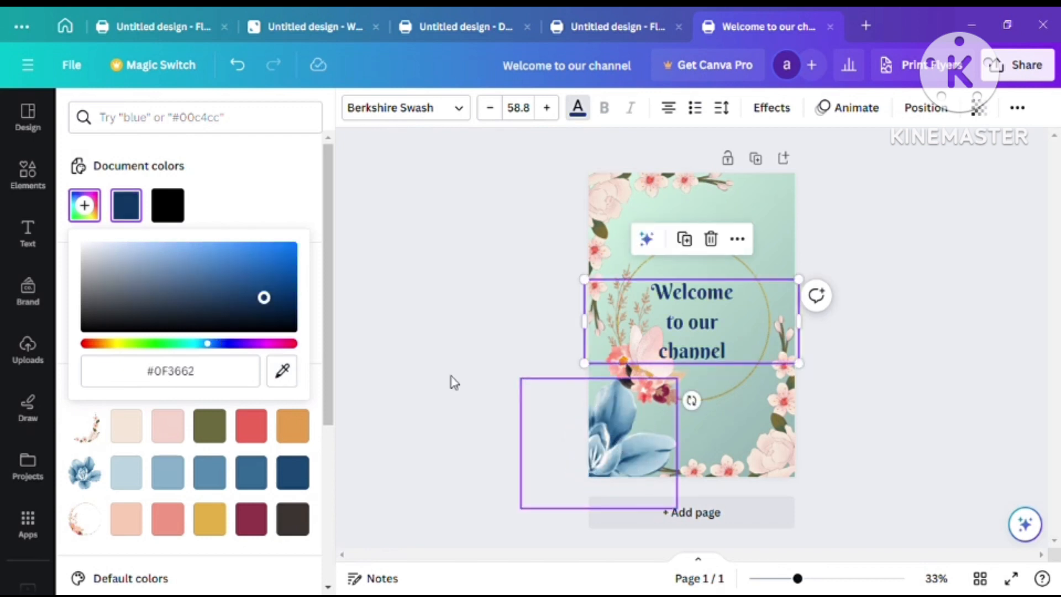
left_click(283, 371)
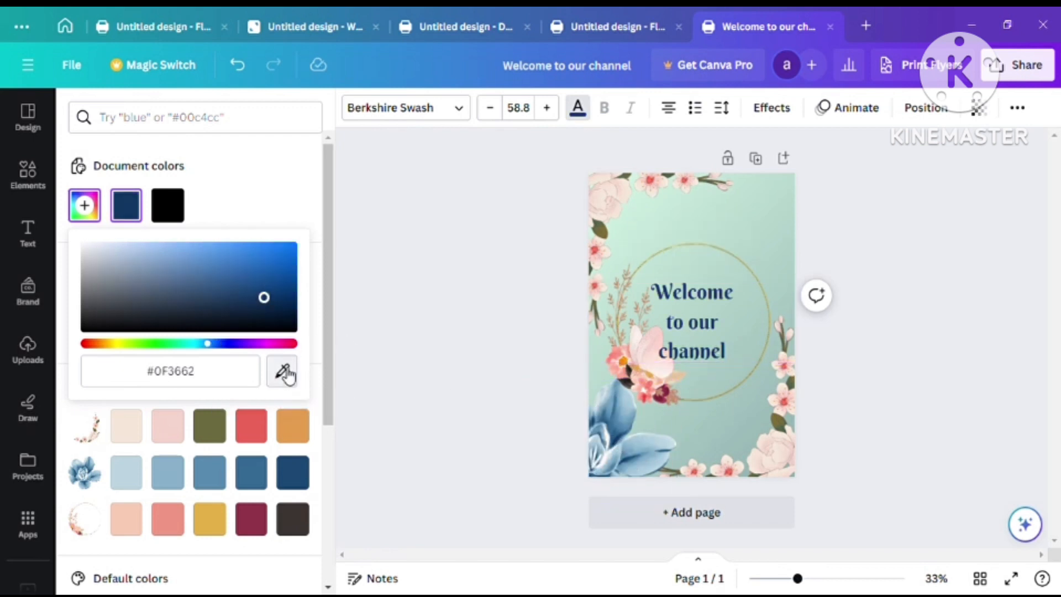
left_click(613, 412)
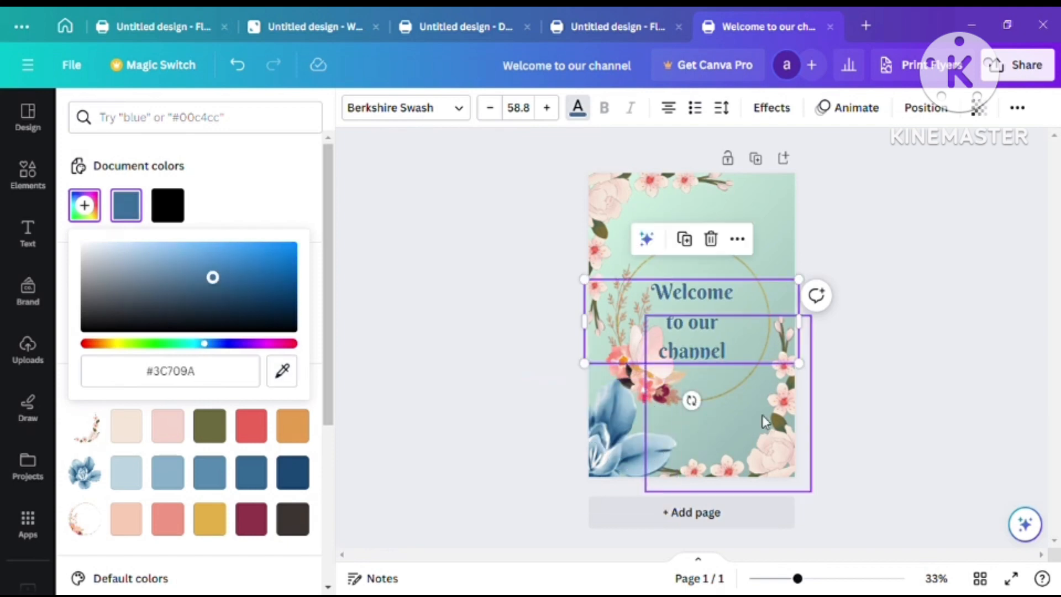
left_click(886, 372)
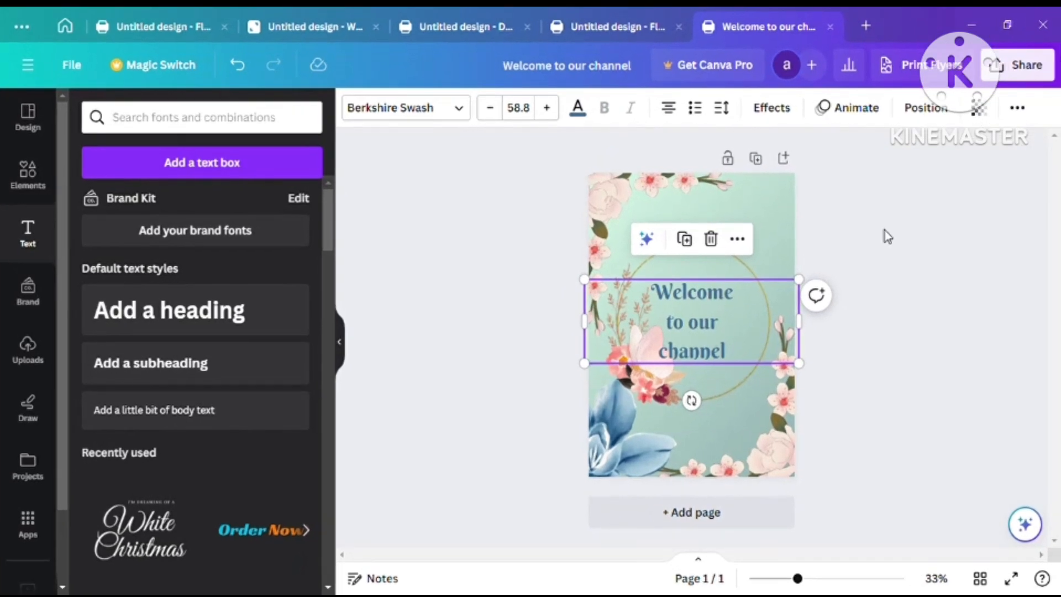
left_click(885, 231)
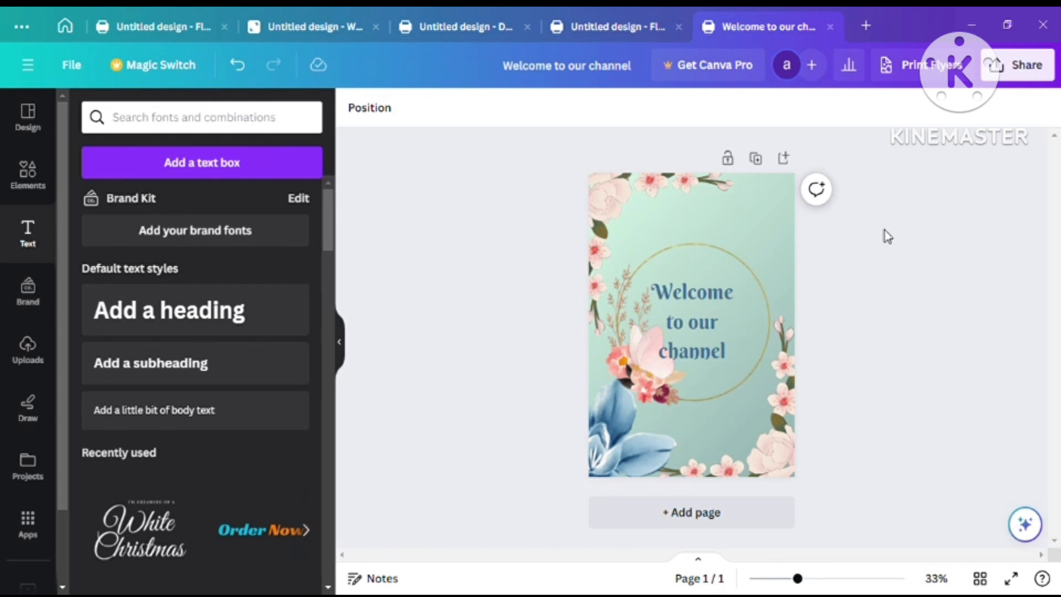
- Shift the floral branch in the page's upper-left corner slightly right and down
left_click(702, 324)
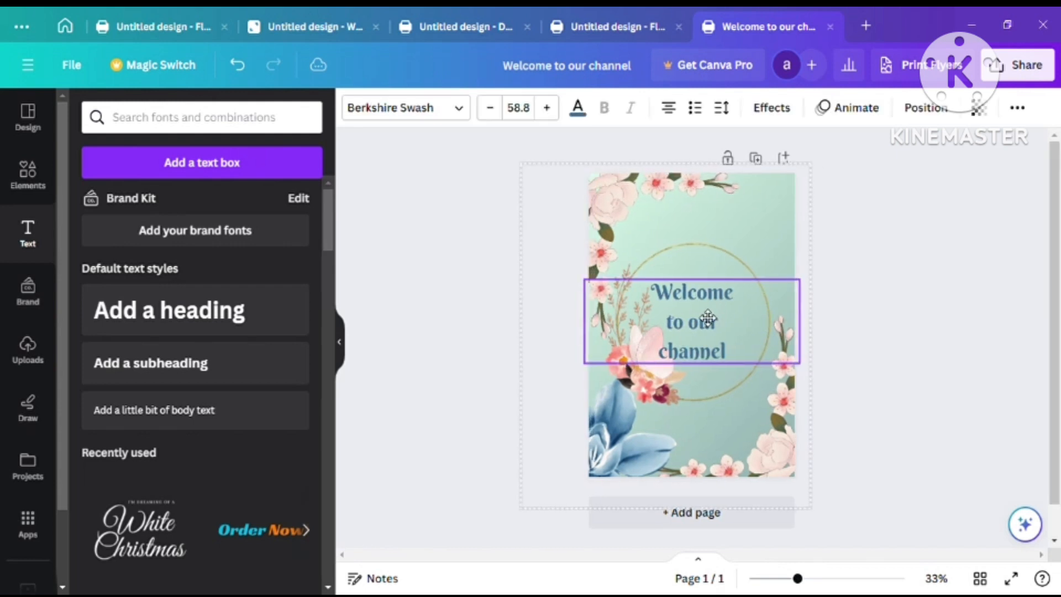
left_click(907, 374)
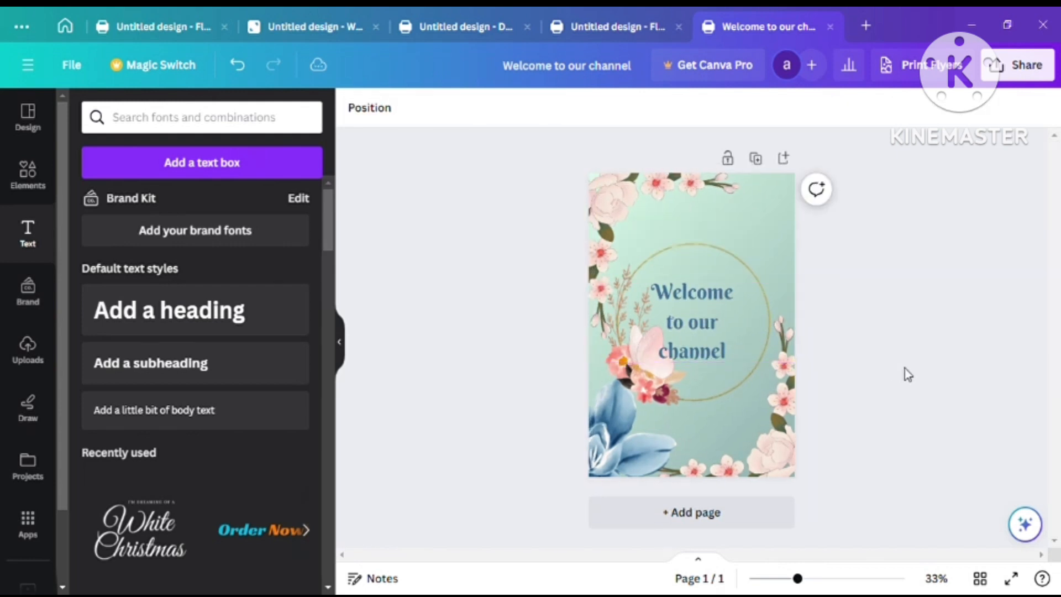